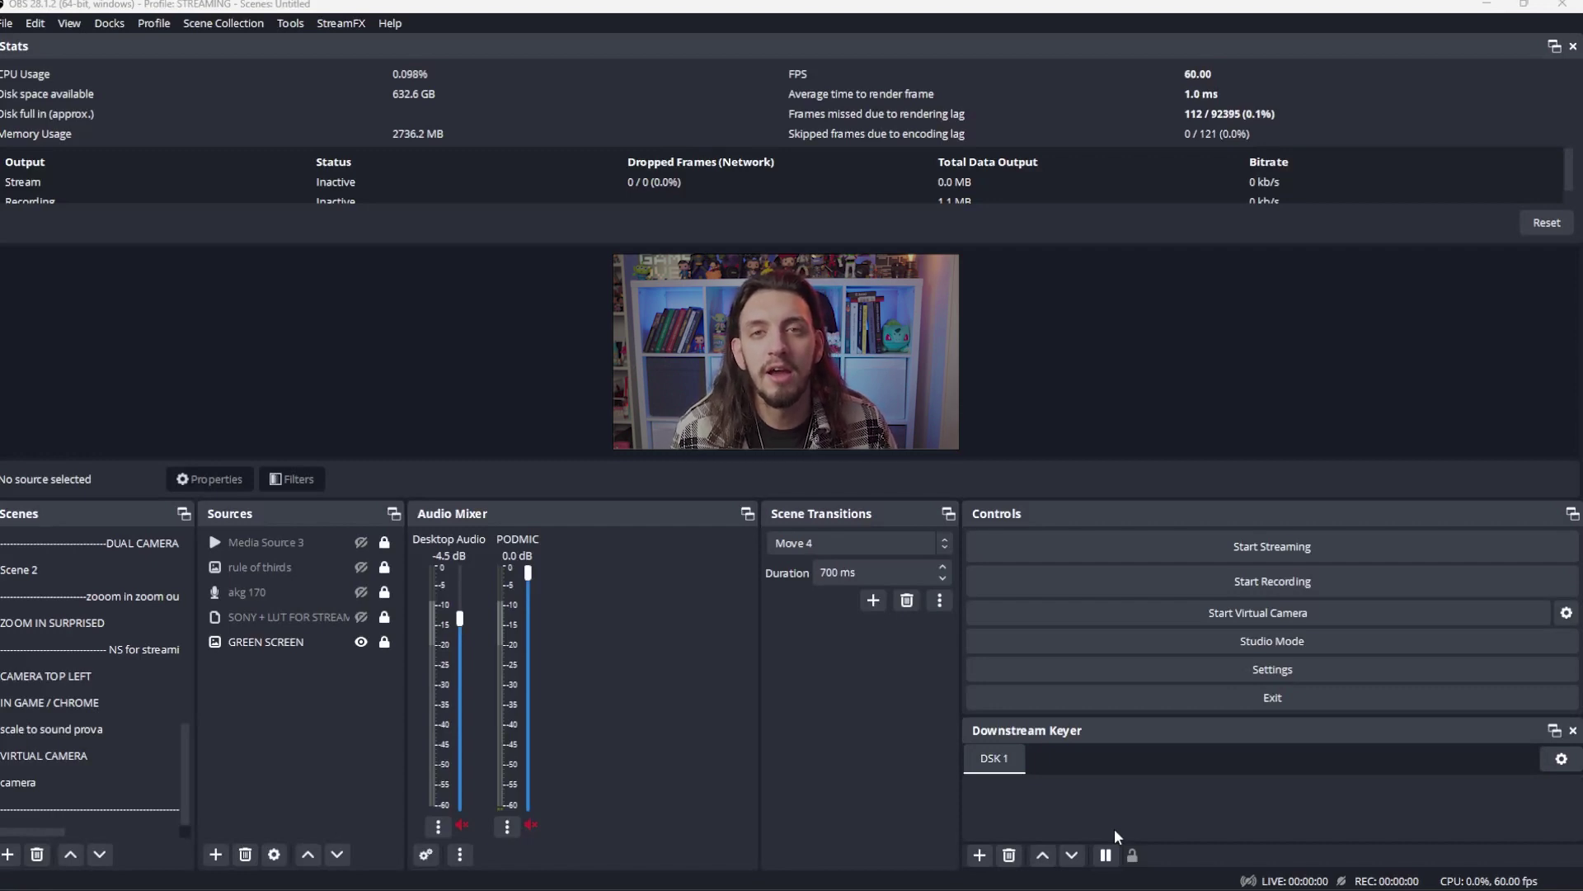
Add a new scene named ALERT BOX.
click(9, 856)
text(ALERT BOX)
key(Return)
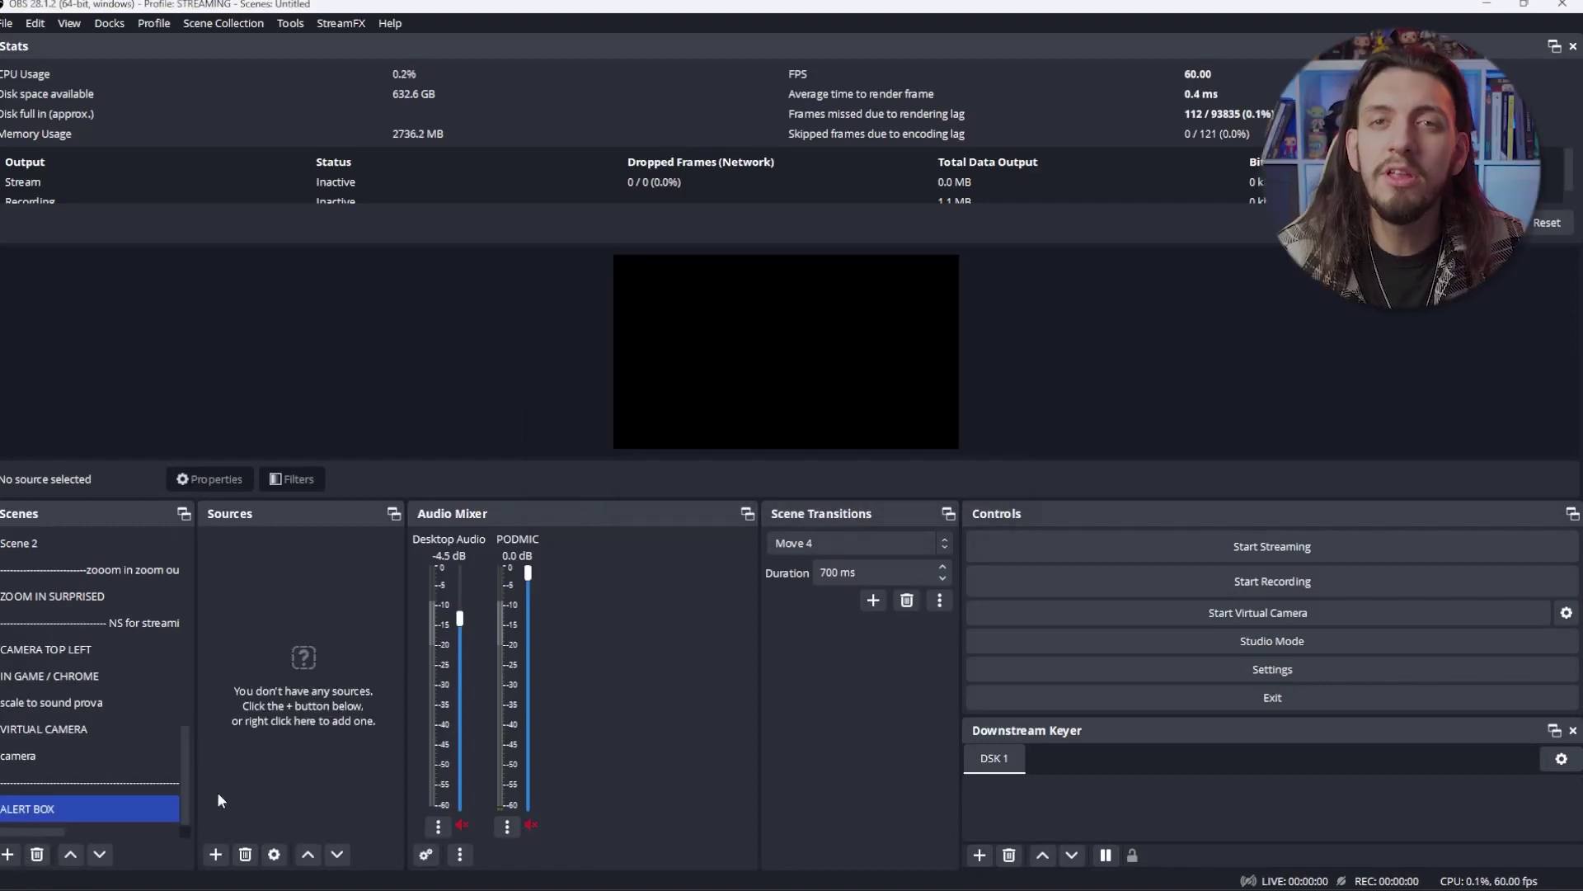
Add a new Browser source named ALERT BOX to the ALERT BOX scene.
click(217, 854)
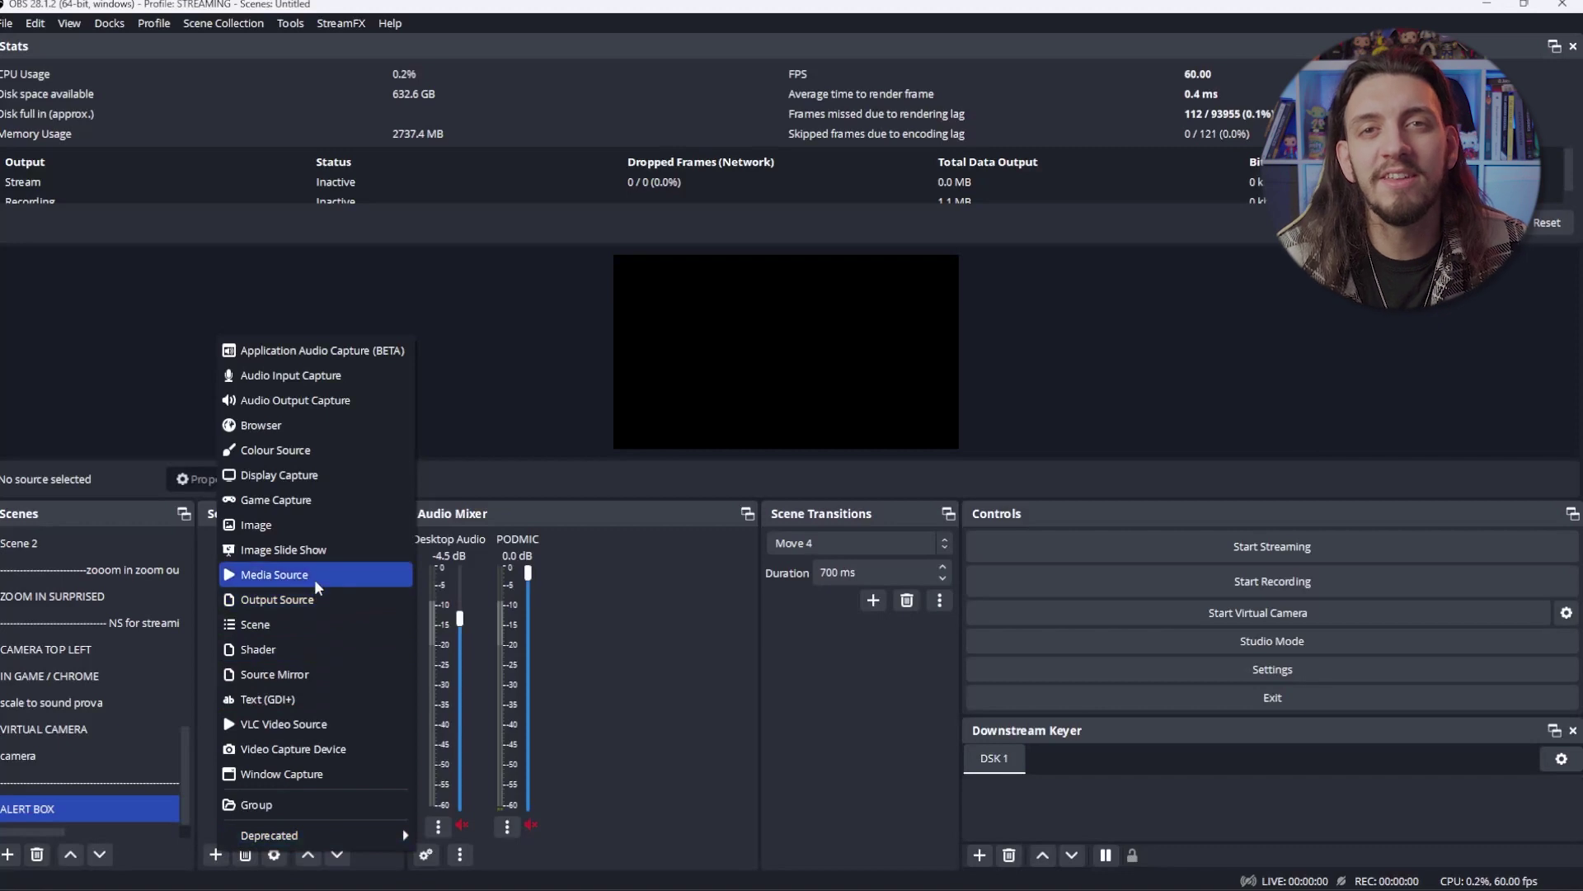
click(320, 426)
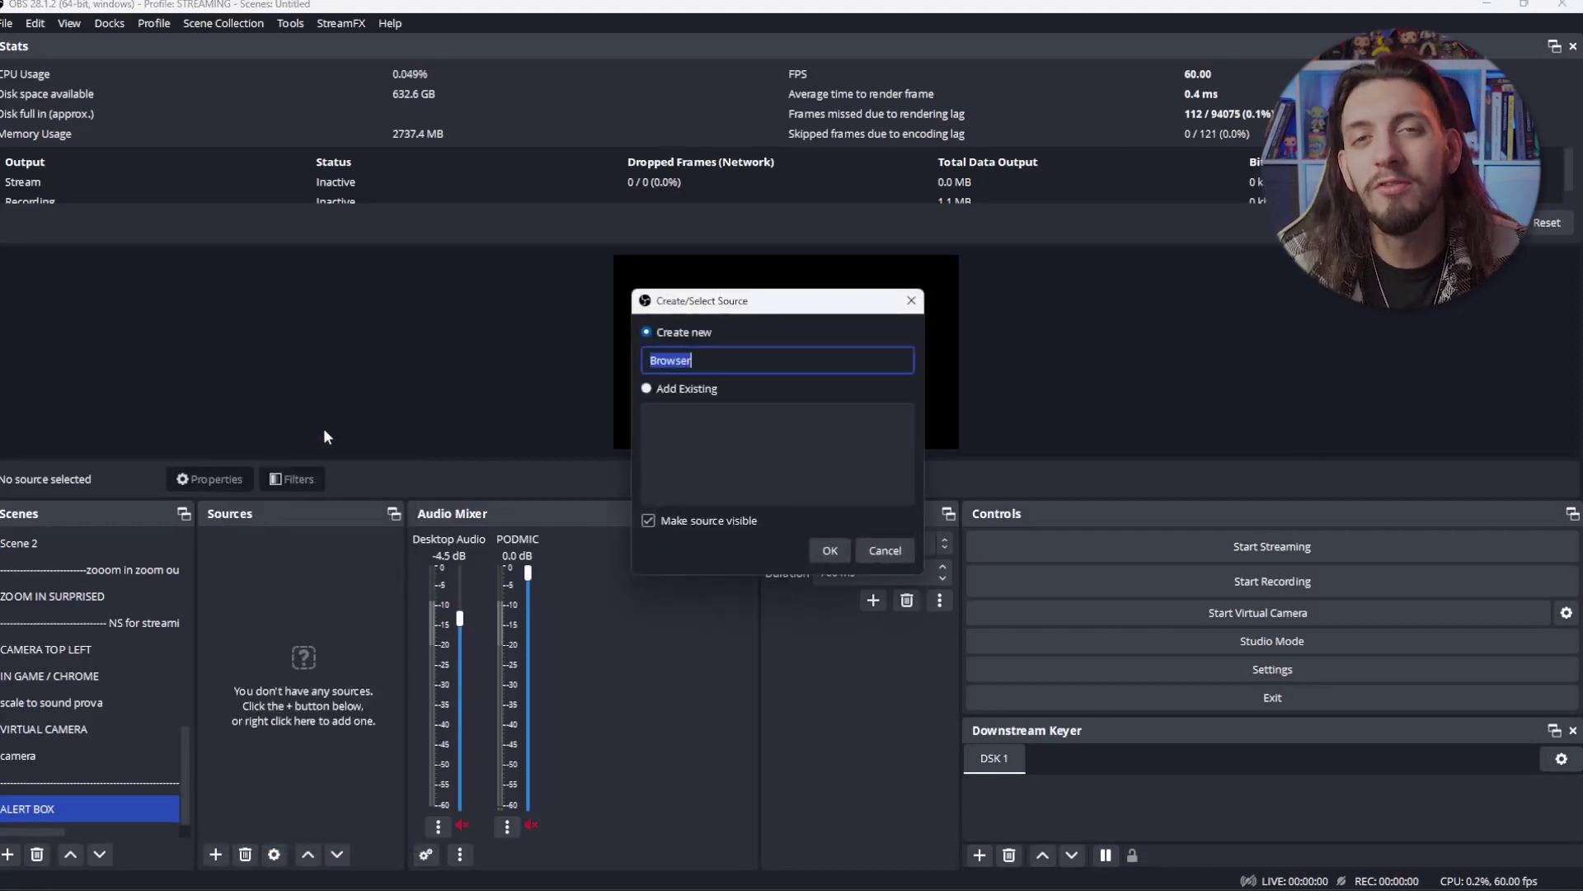
text(A)
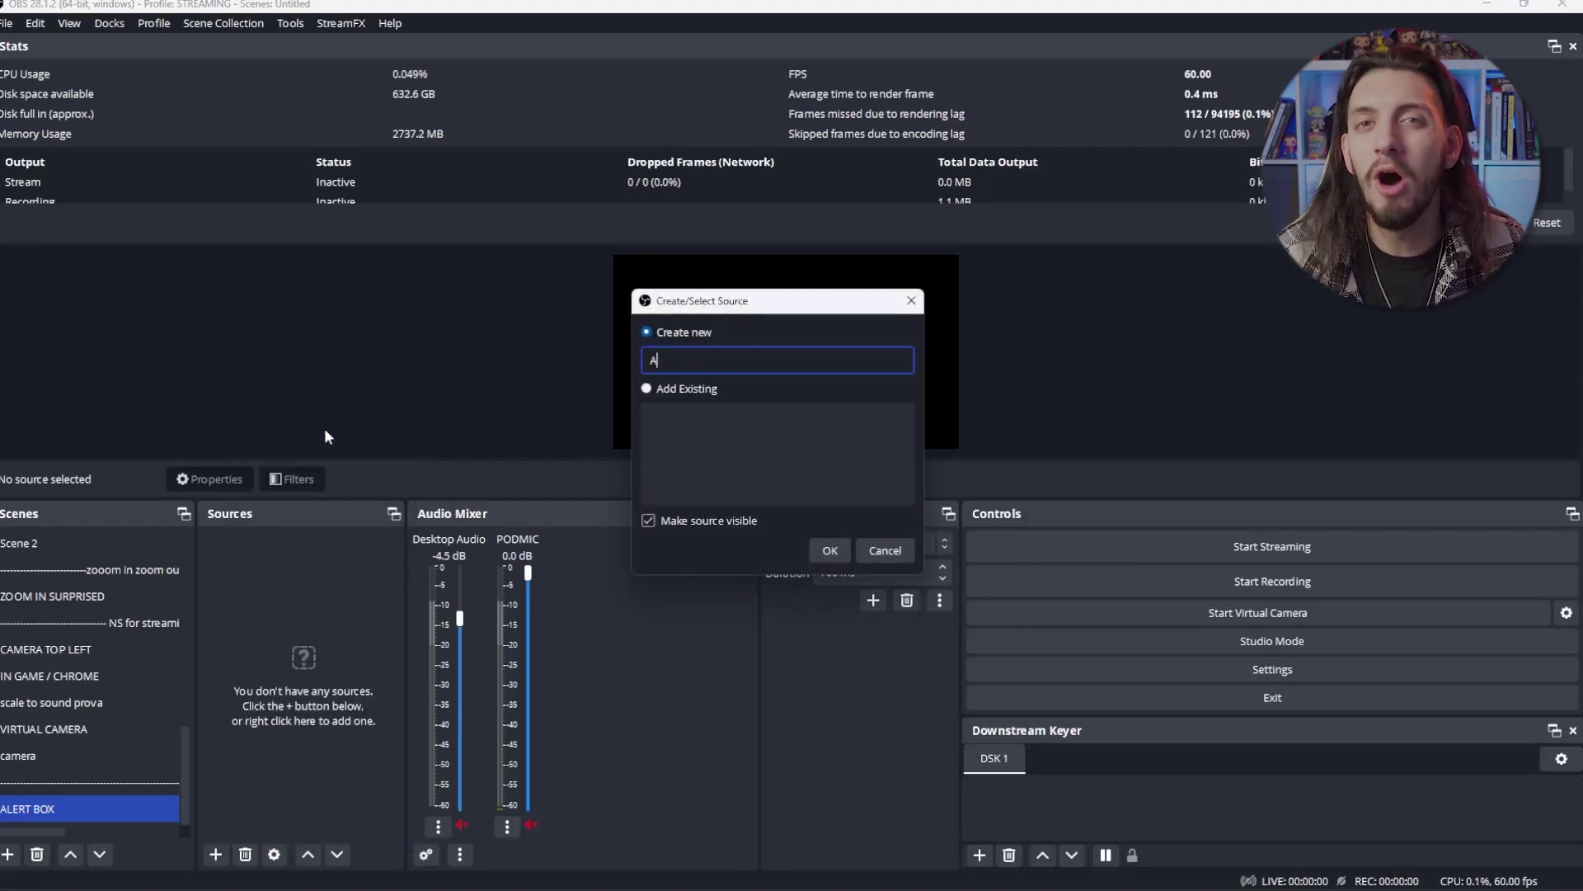
text(LERT BOX)
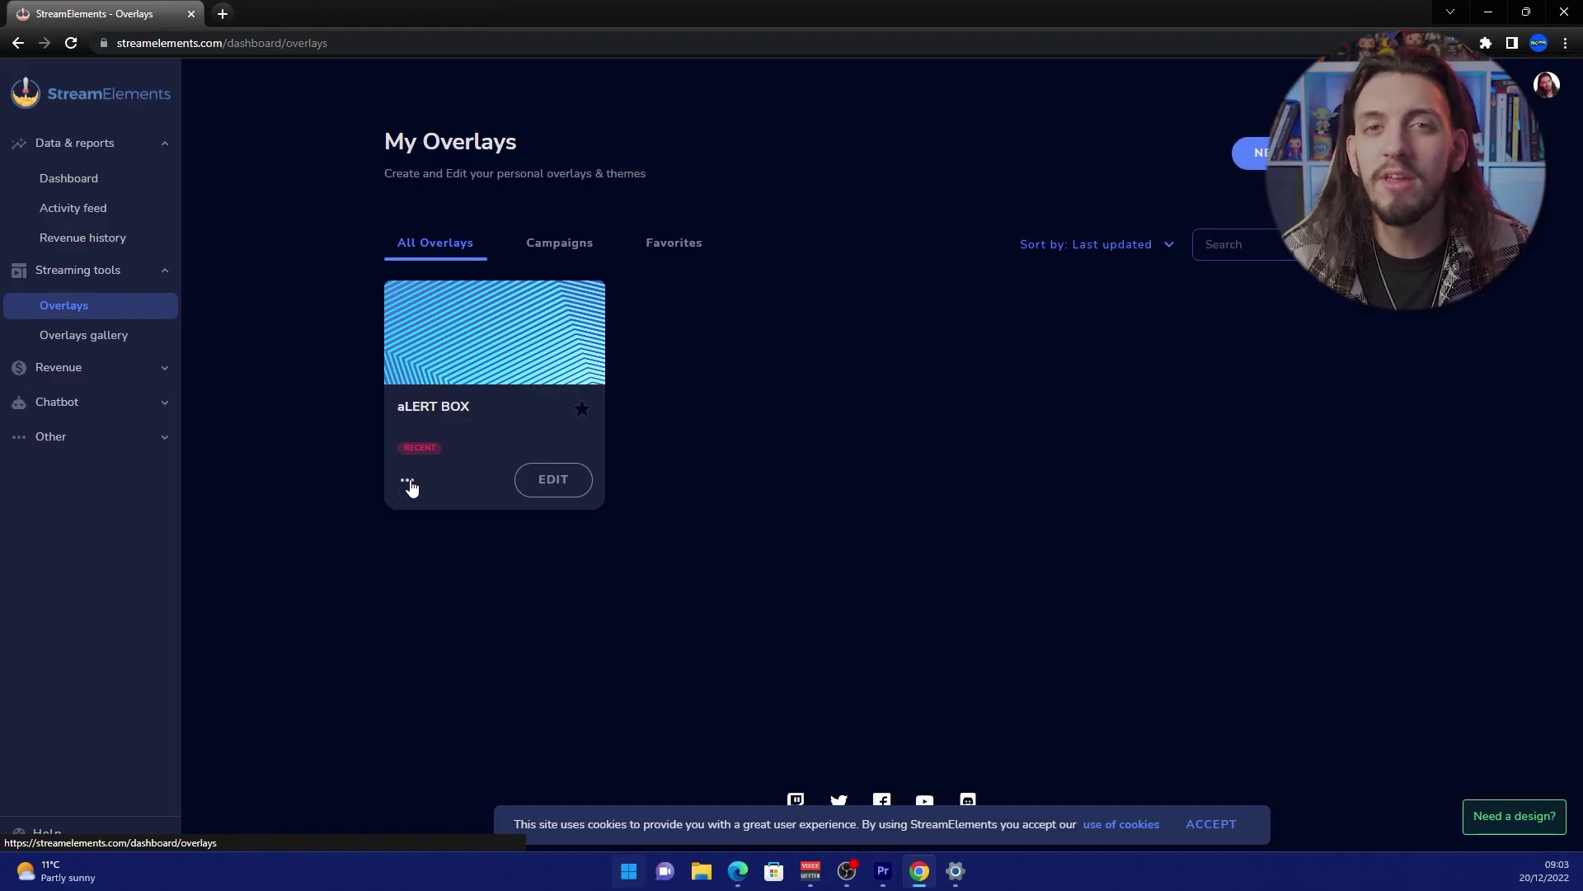
Copy the alert box overlay's private URL from StreamElements and paste it as the URL of the ALERT BOX browser source in OBS.
click(406, 480)
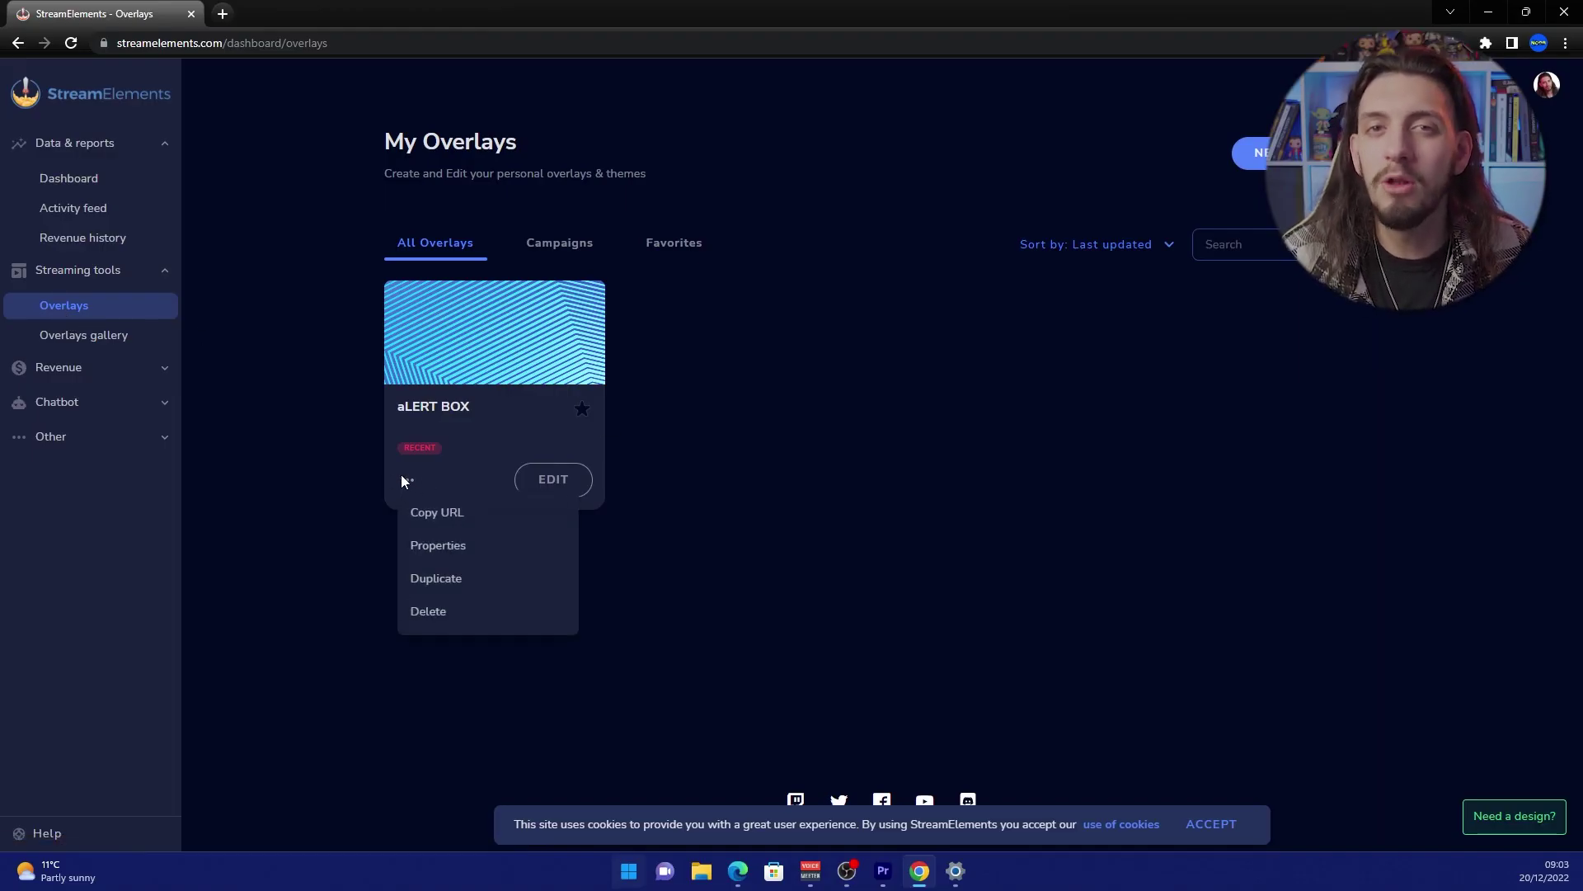
click(423, 517)
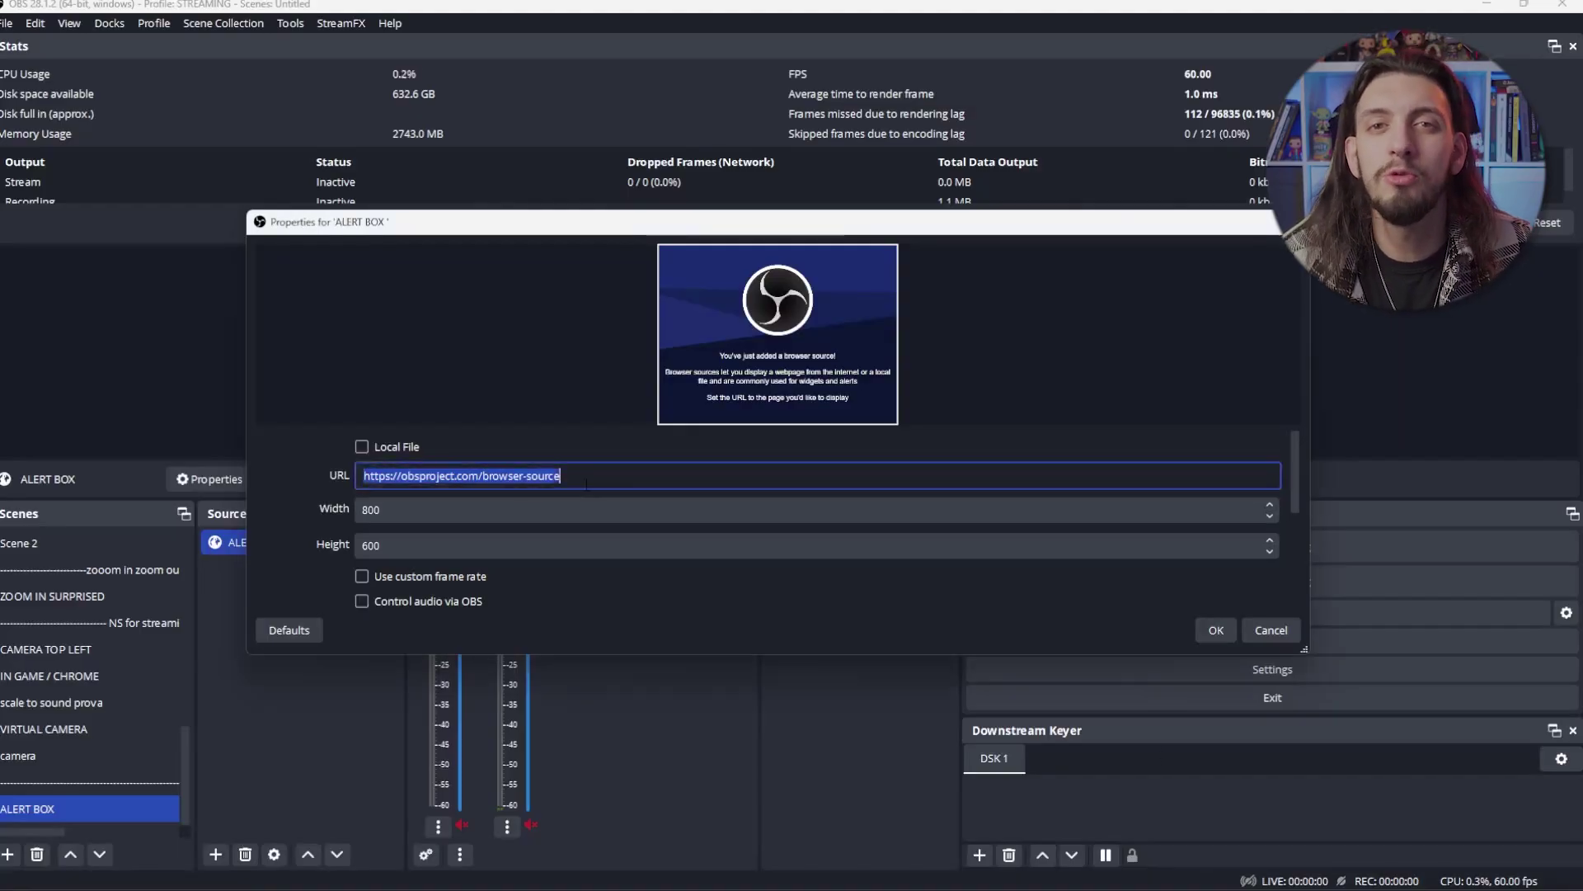
click(250, 456)
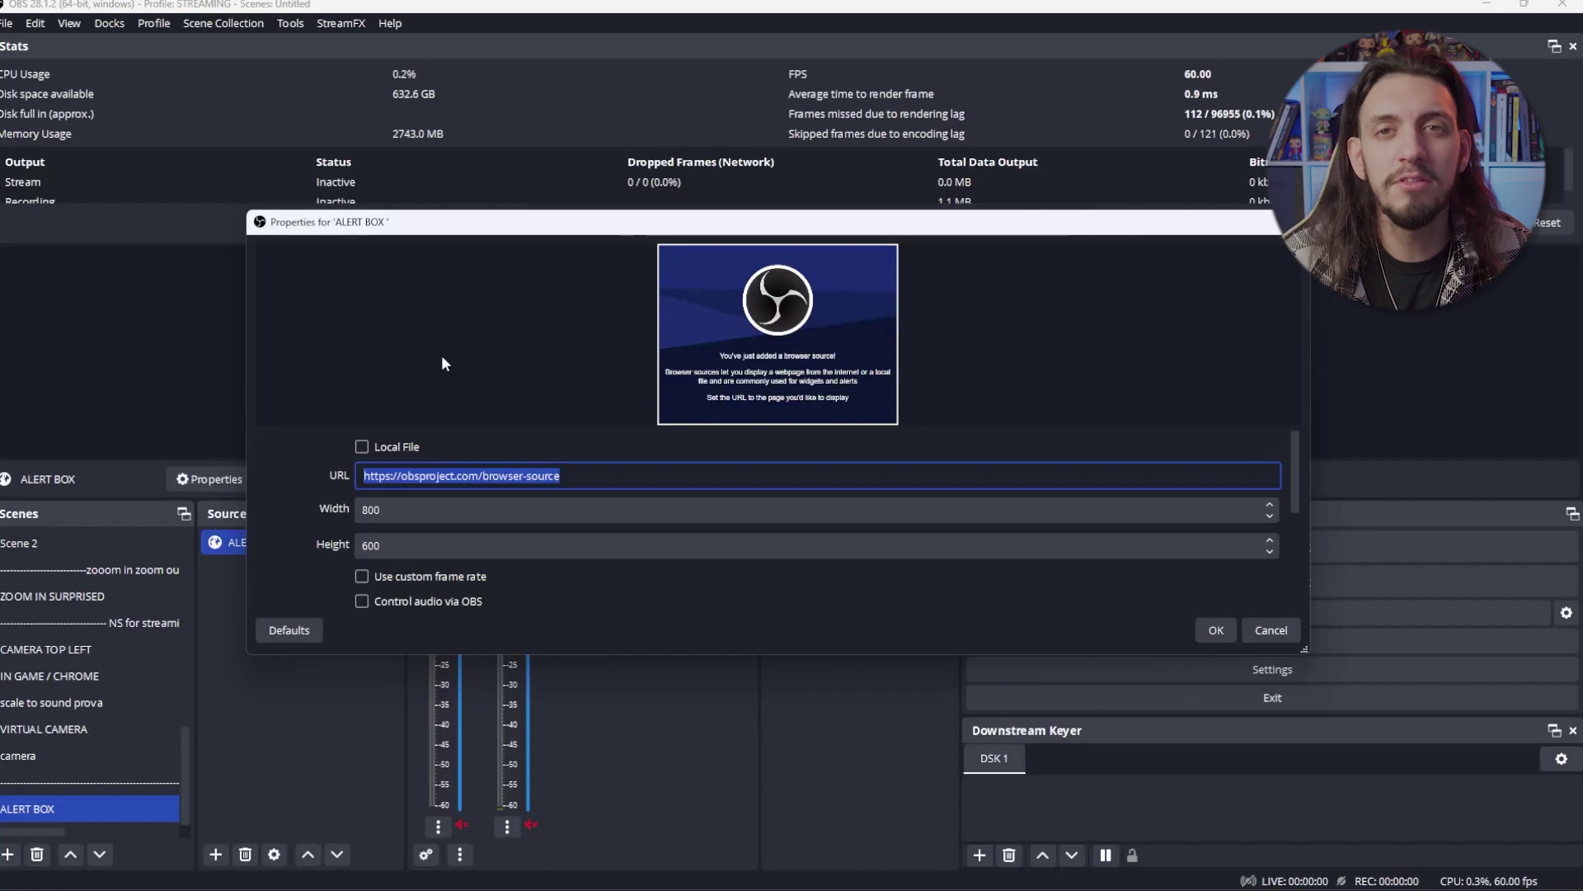
key(ctrl+v)
key(Tab)
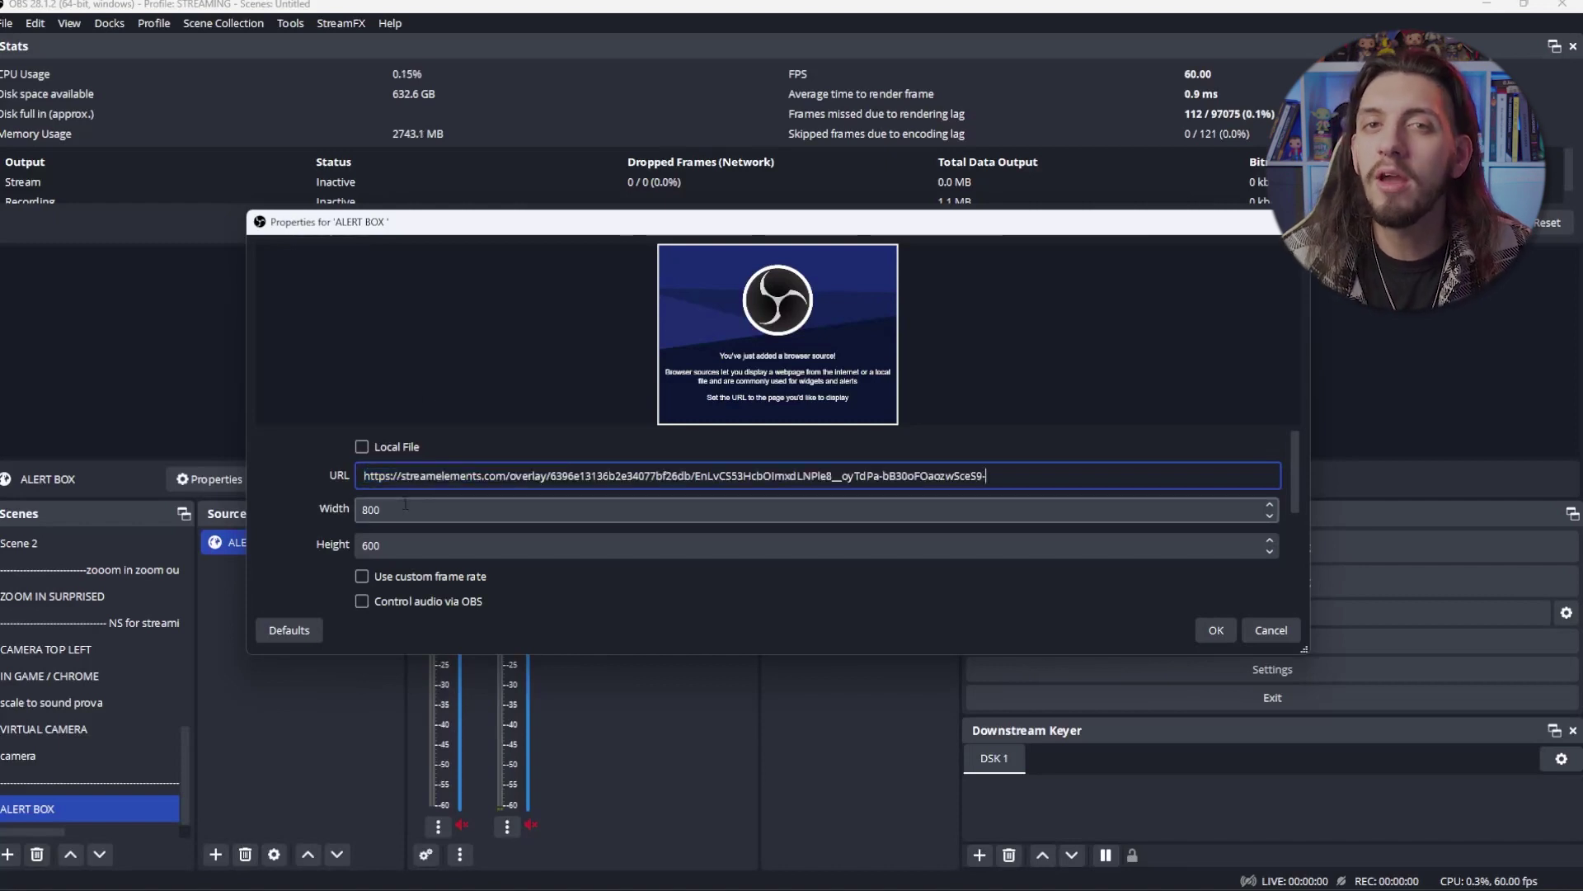
Set the ALERT BOX browser source's width to 1920 and height to 1080.
text(1920)
key(Tab)
text(108)
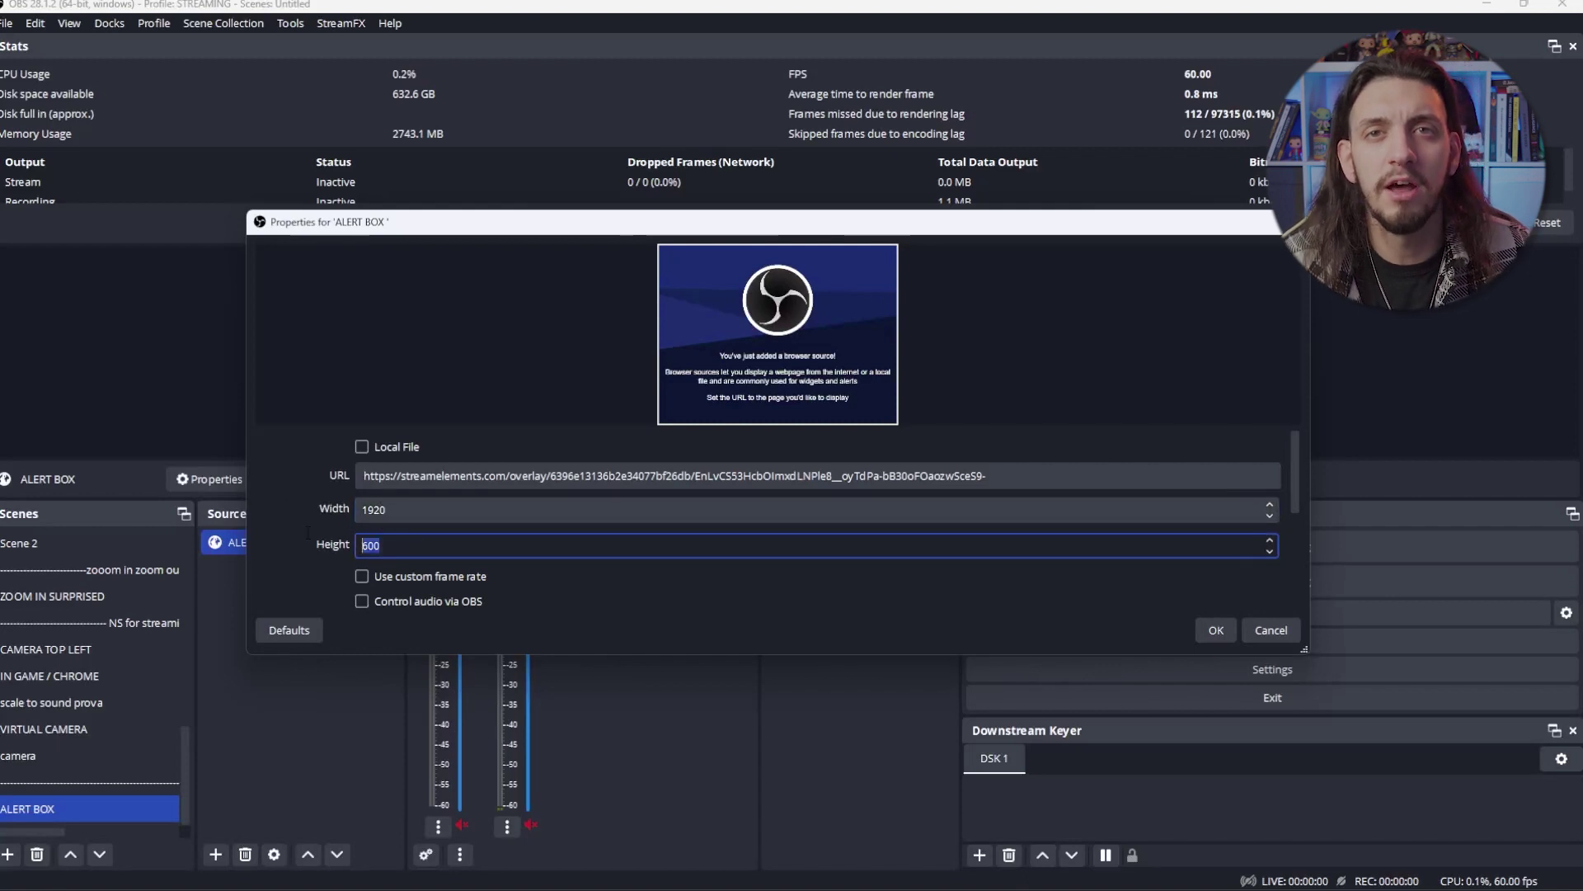
text(0)
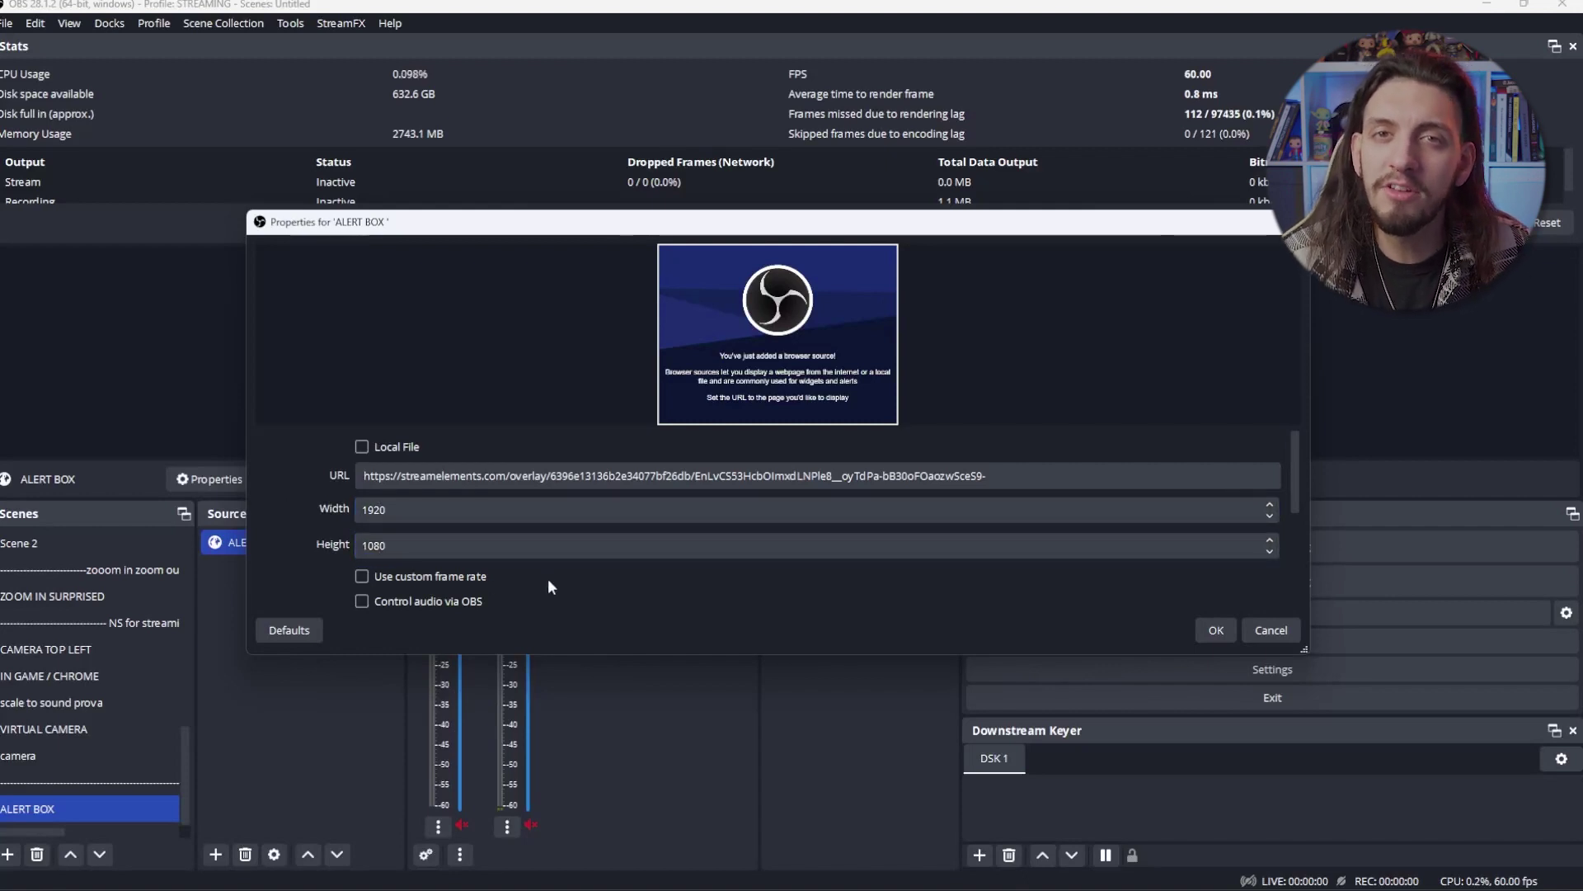
Enable "Shutdown source when not visible" for the browser source, accept its properties and lock the ALERT BOX source.
scroll(549, 577, down, 2)
scroll(551, 577, down, 1)
click(399, 552)
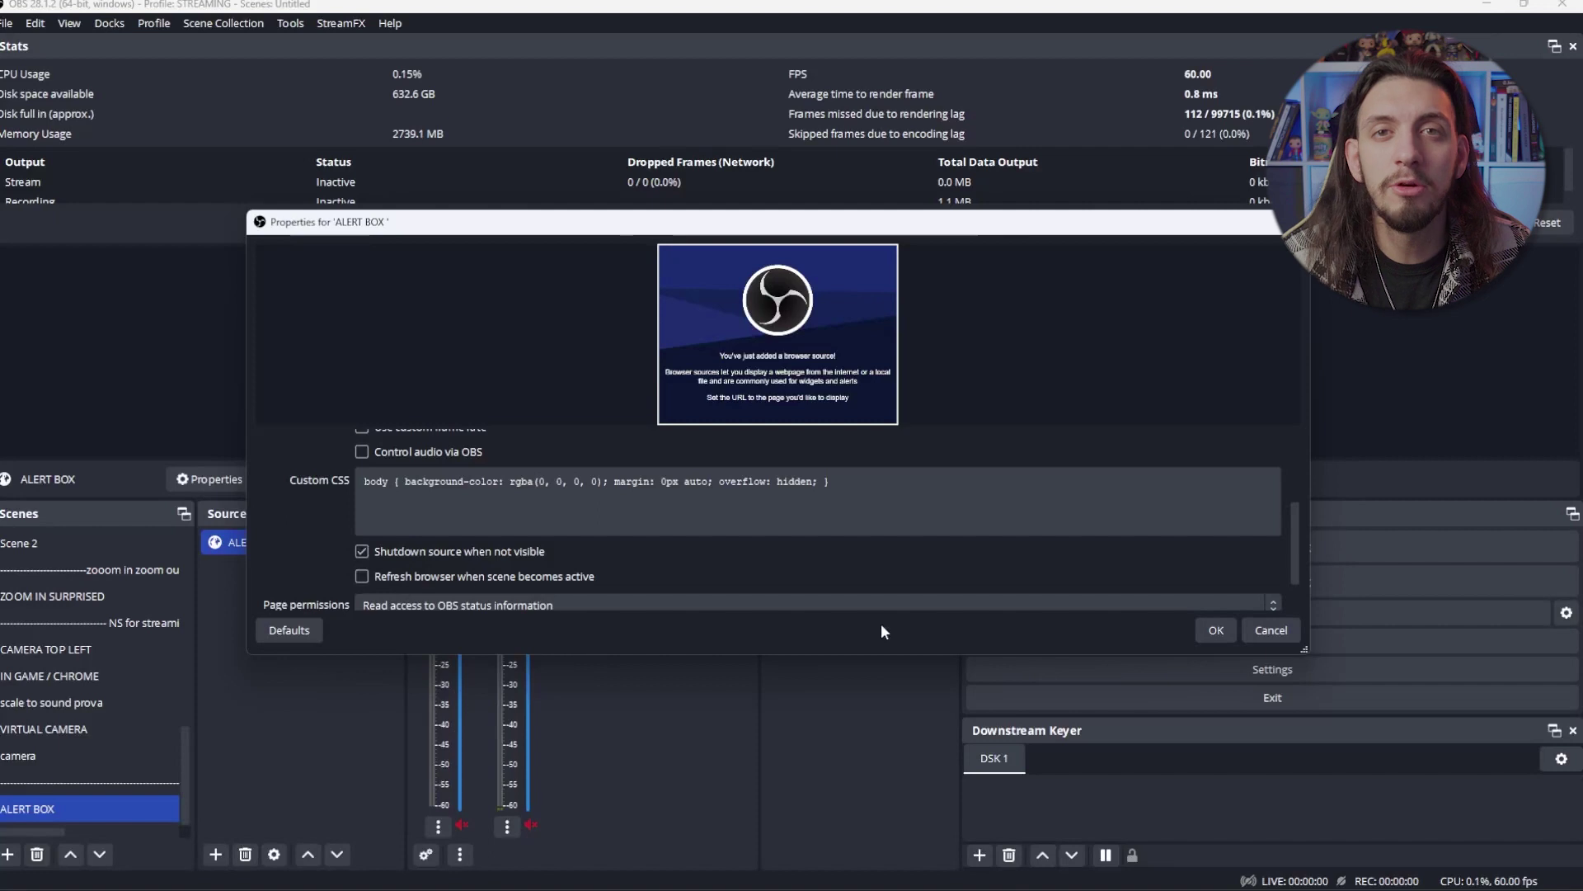
click(1216, 632)
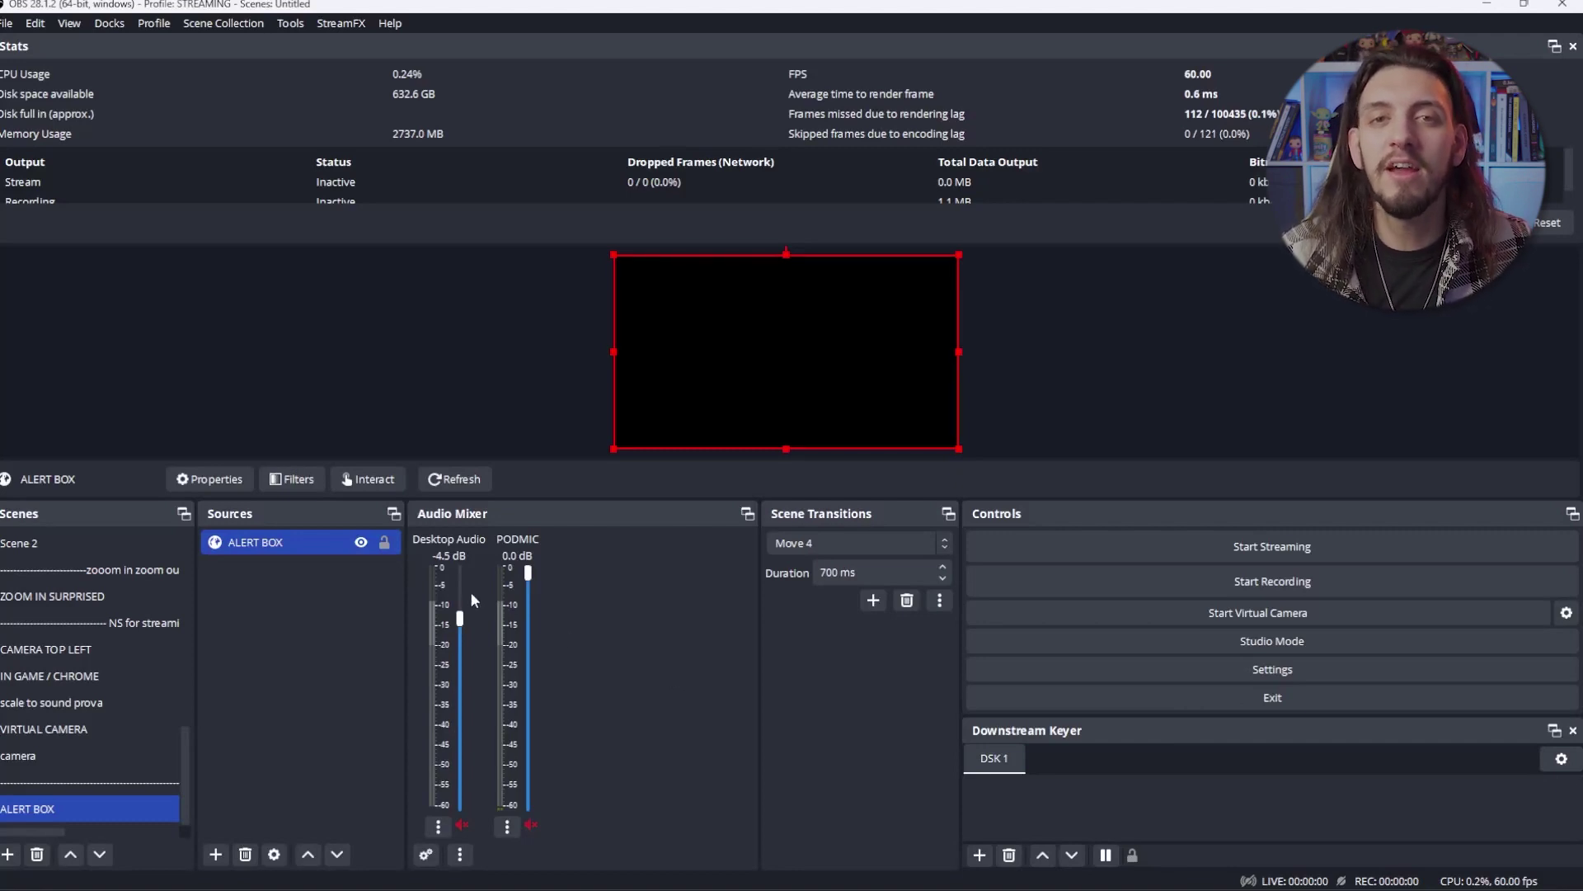
click(384, 541)
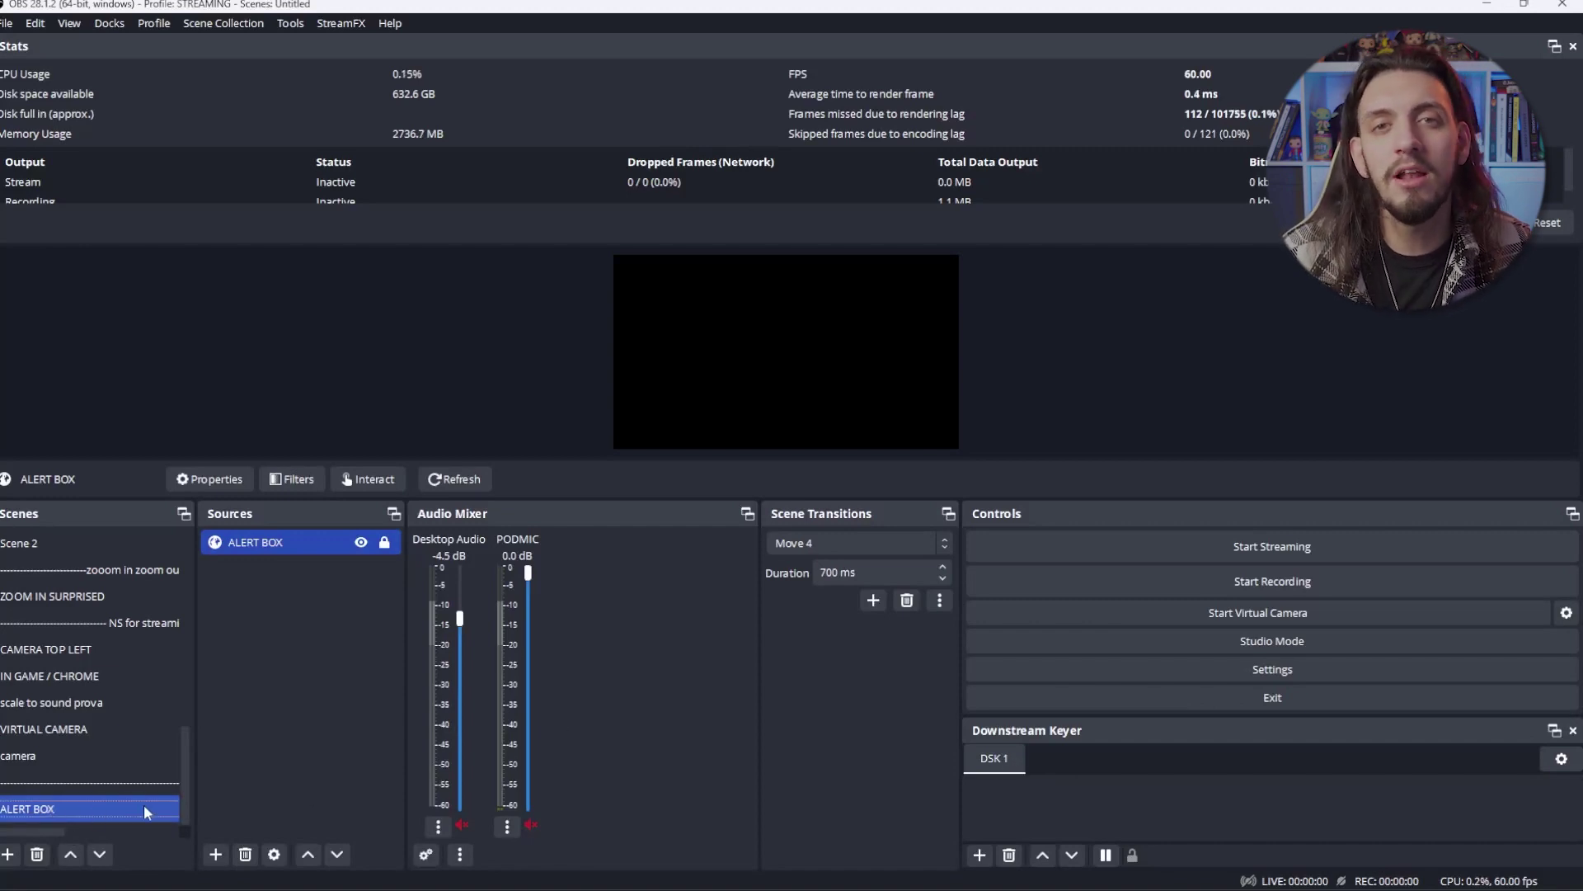
Add the ALERT BOX scene to downstream keyer DSK 1, activate it and switch to another scene.
click(980, 855)
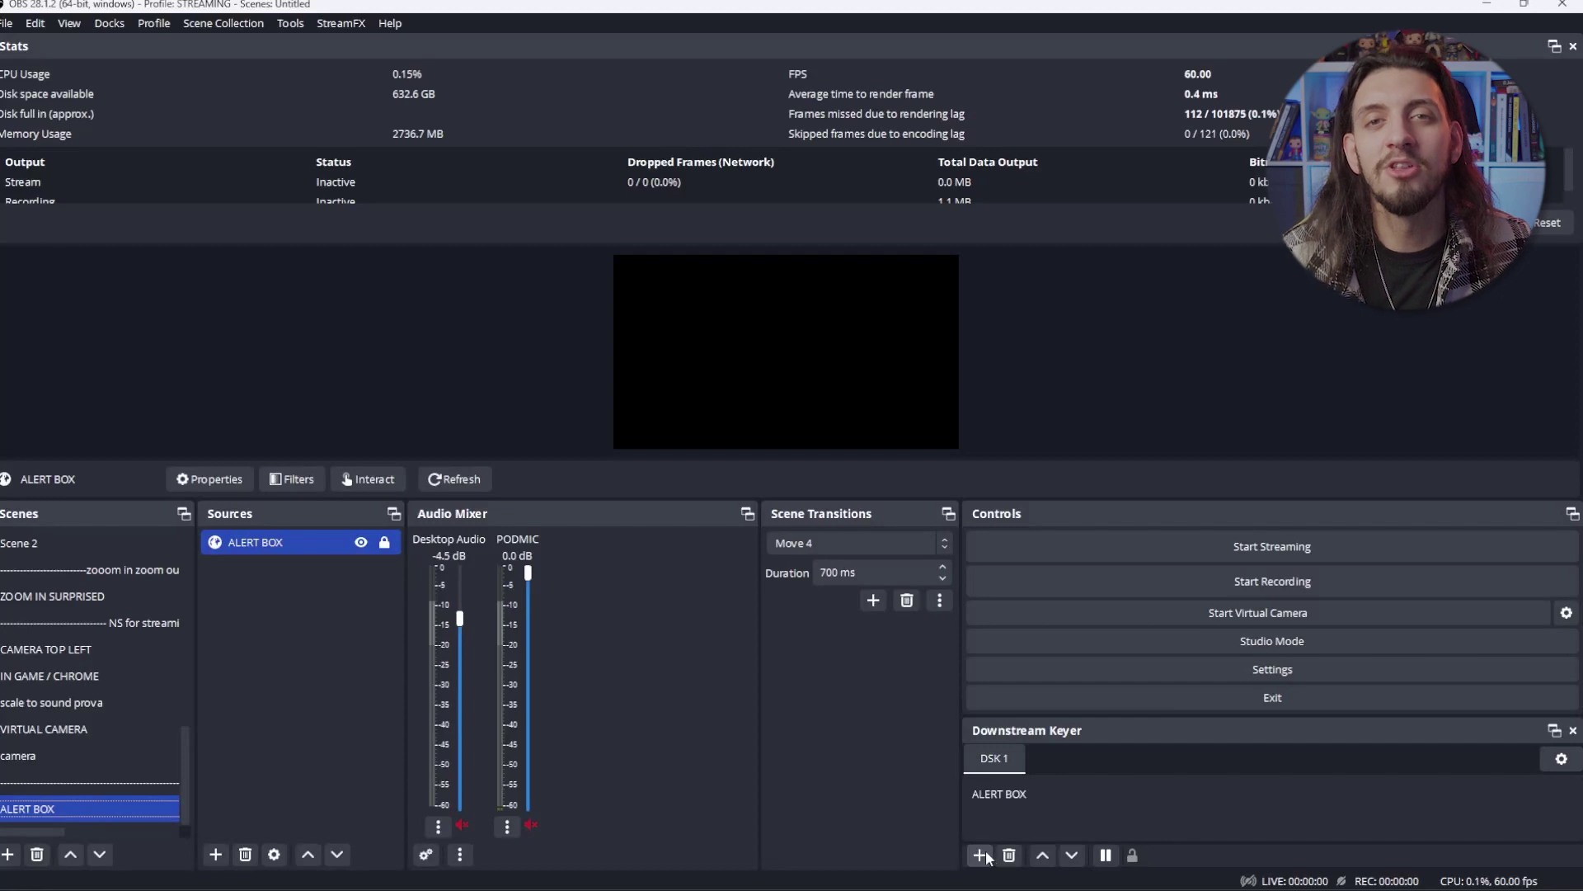
click(1008, 794)
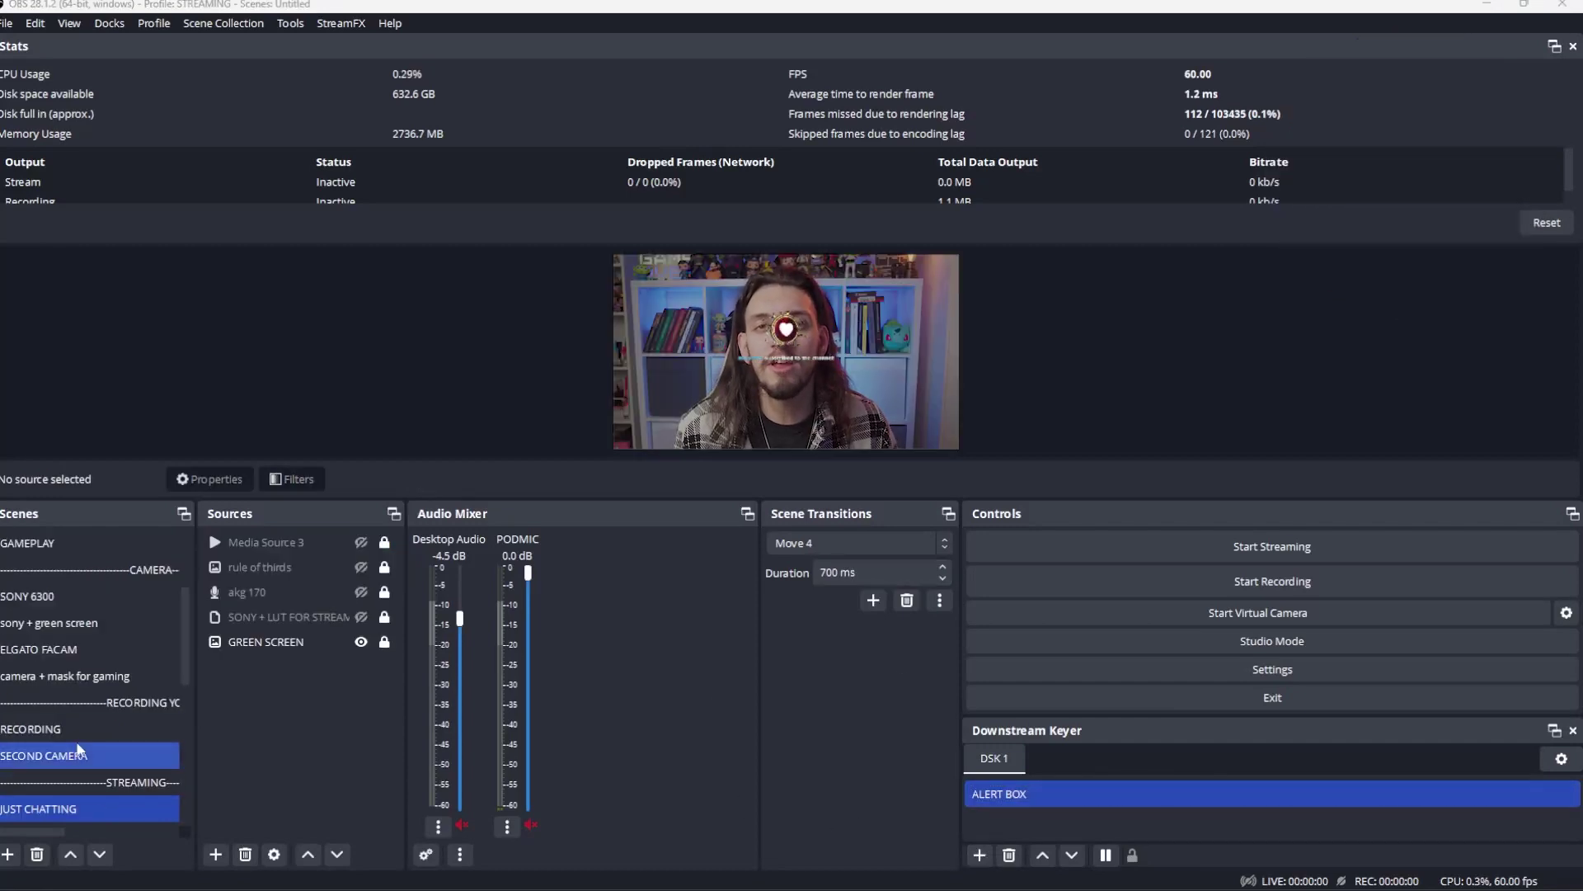
scroll(66, 785, down, 2)
click(58, 680)
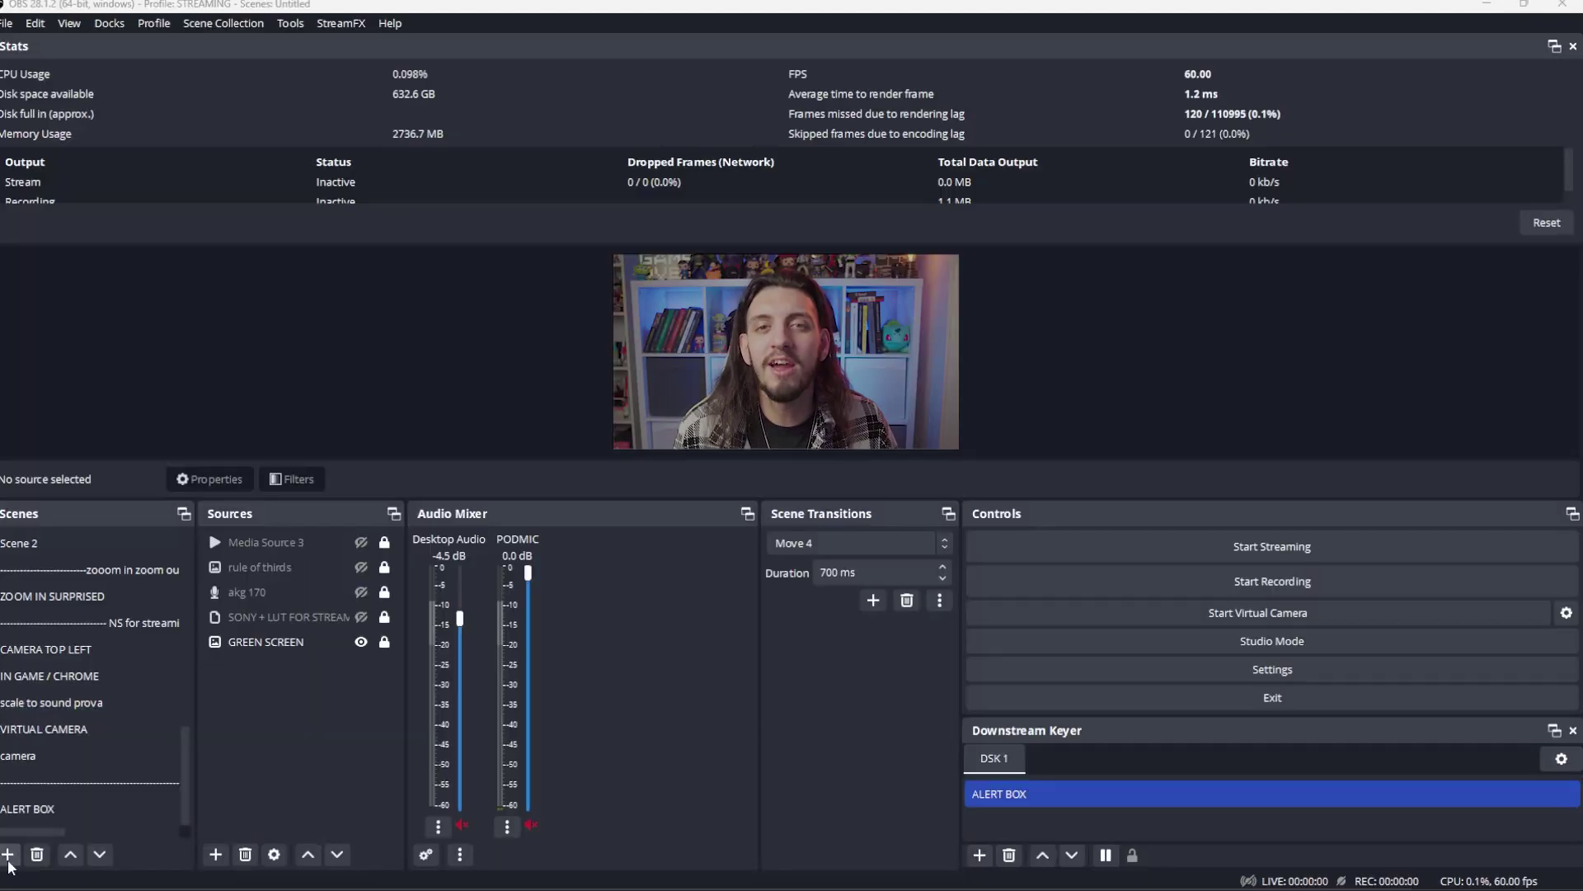
Add another scene named INSTAGRAM ALERT.
click(8, 854)
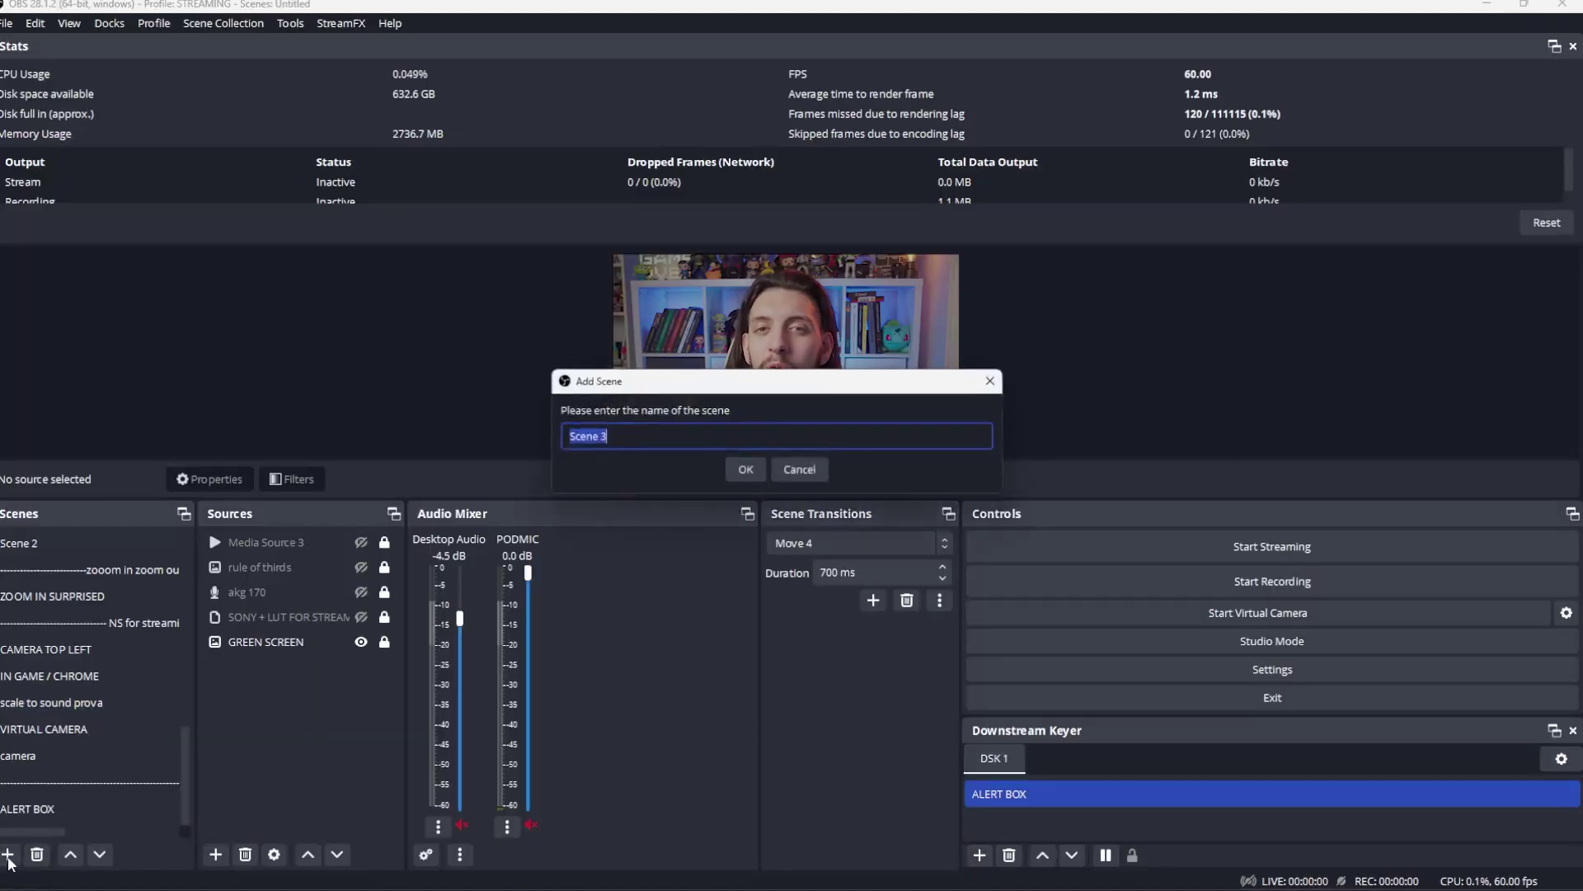
text(INSTAGR)
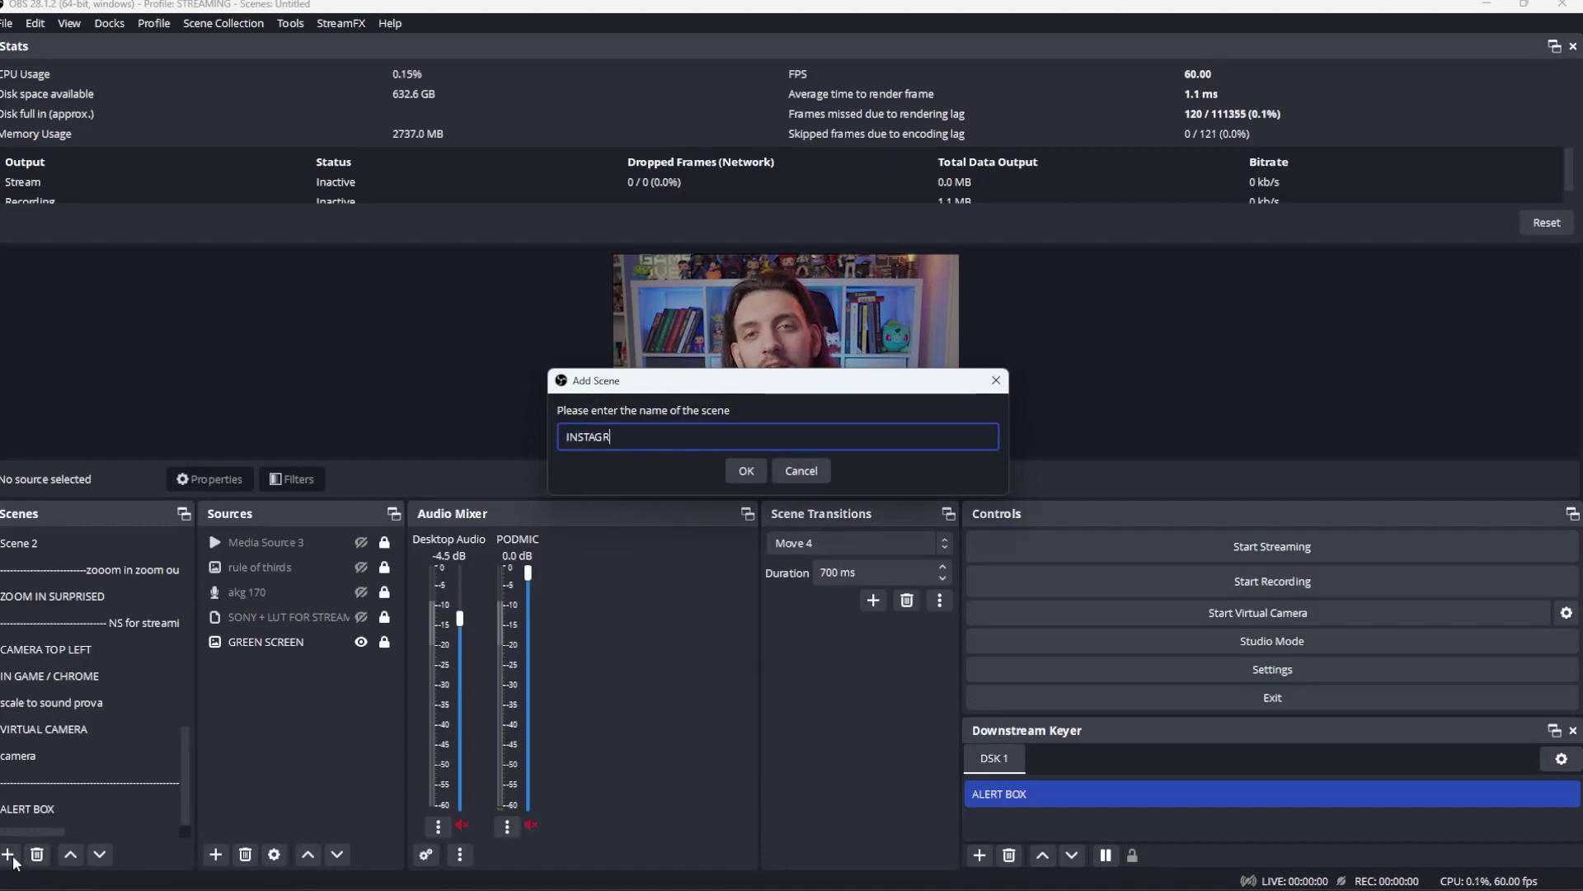
text(AM ALERT)
key(Return)
Add a new Media Source named INSTAGRAM to the INSTAGRAM ALERT scene.
click(216, 854)
click(255, 569)
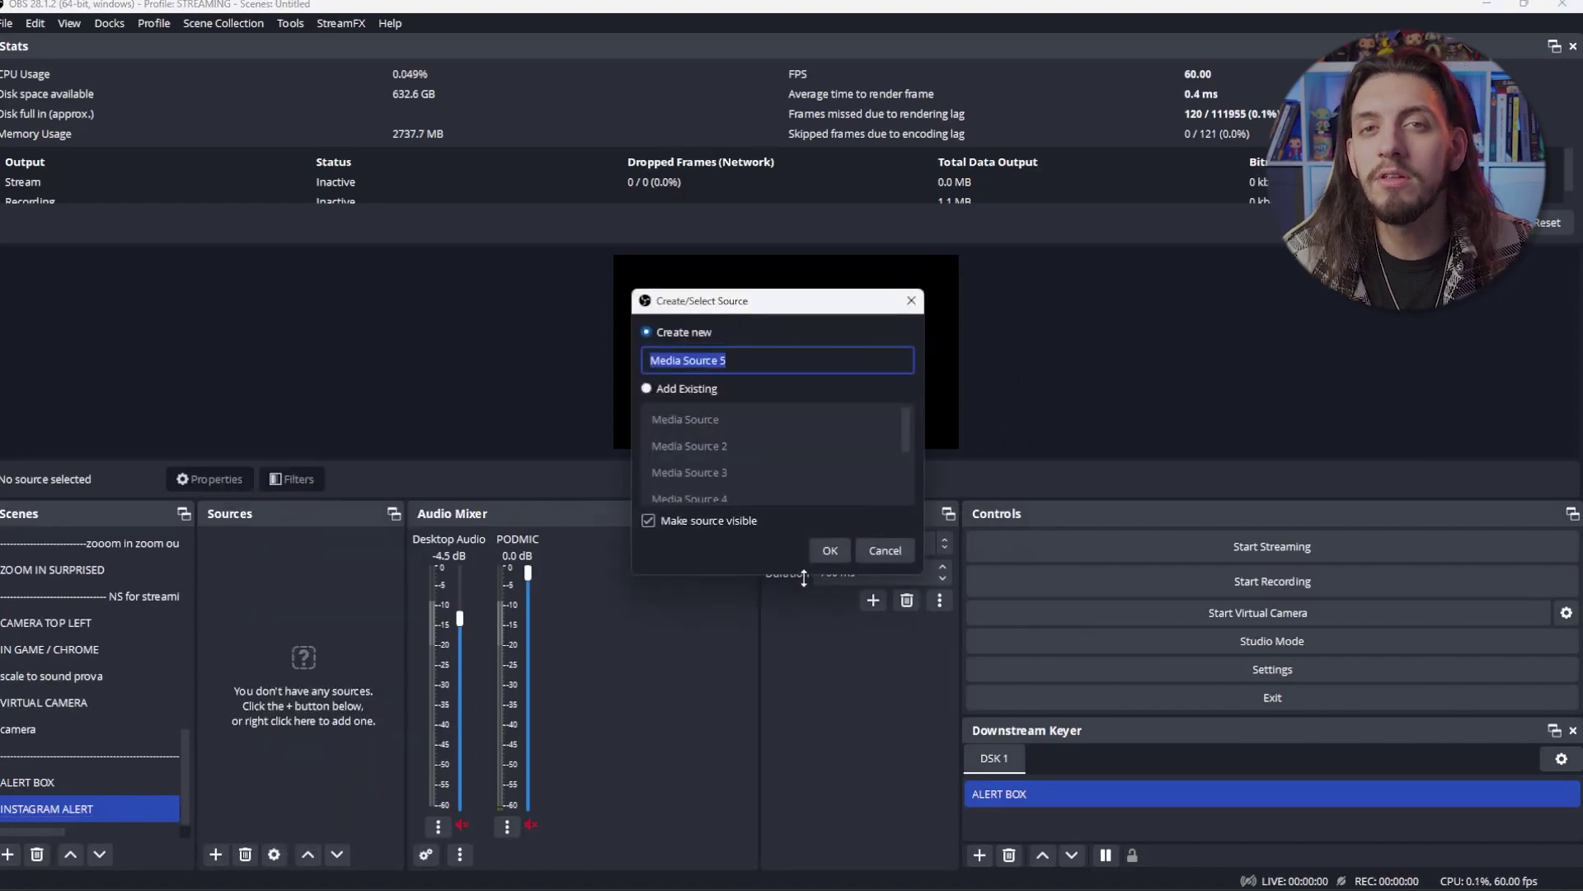
text(INSTAGRAM)
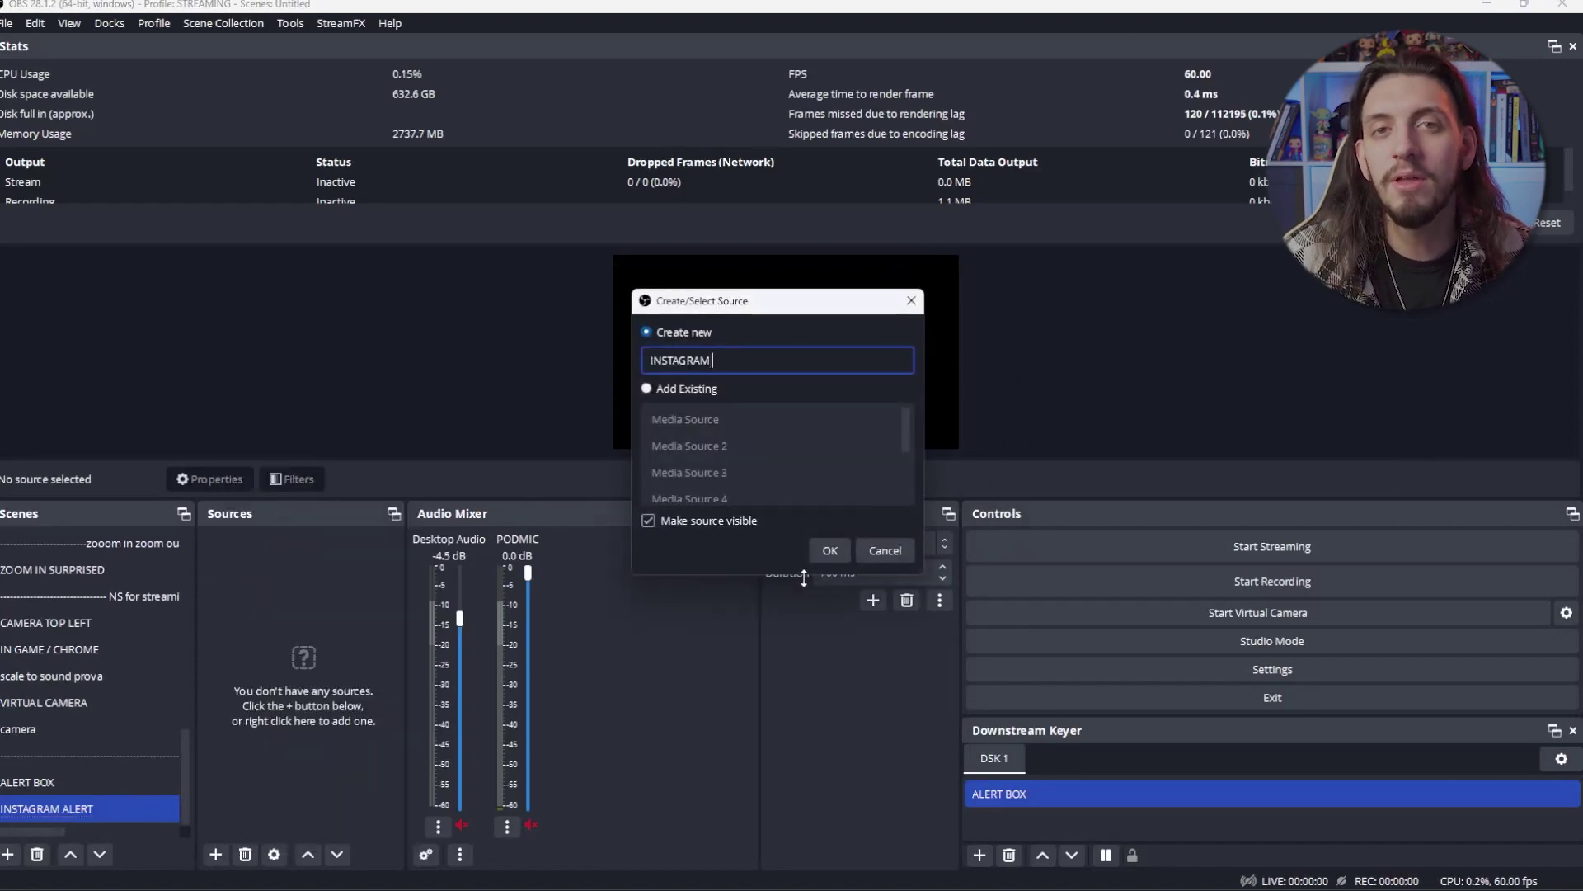
key(Return)
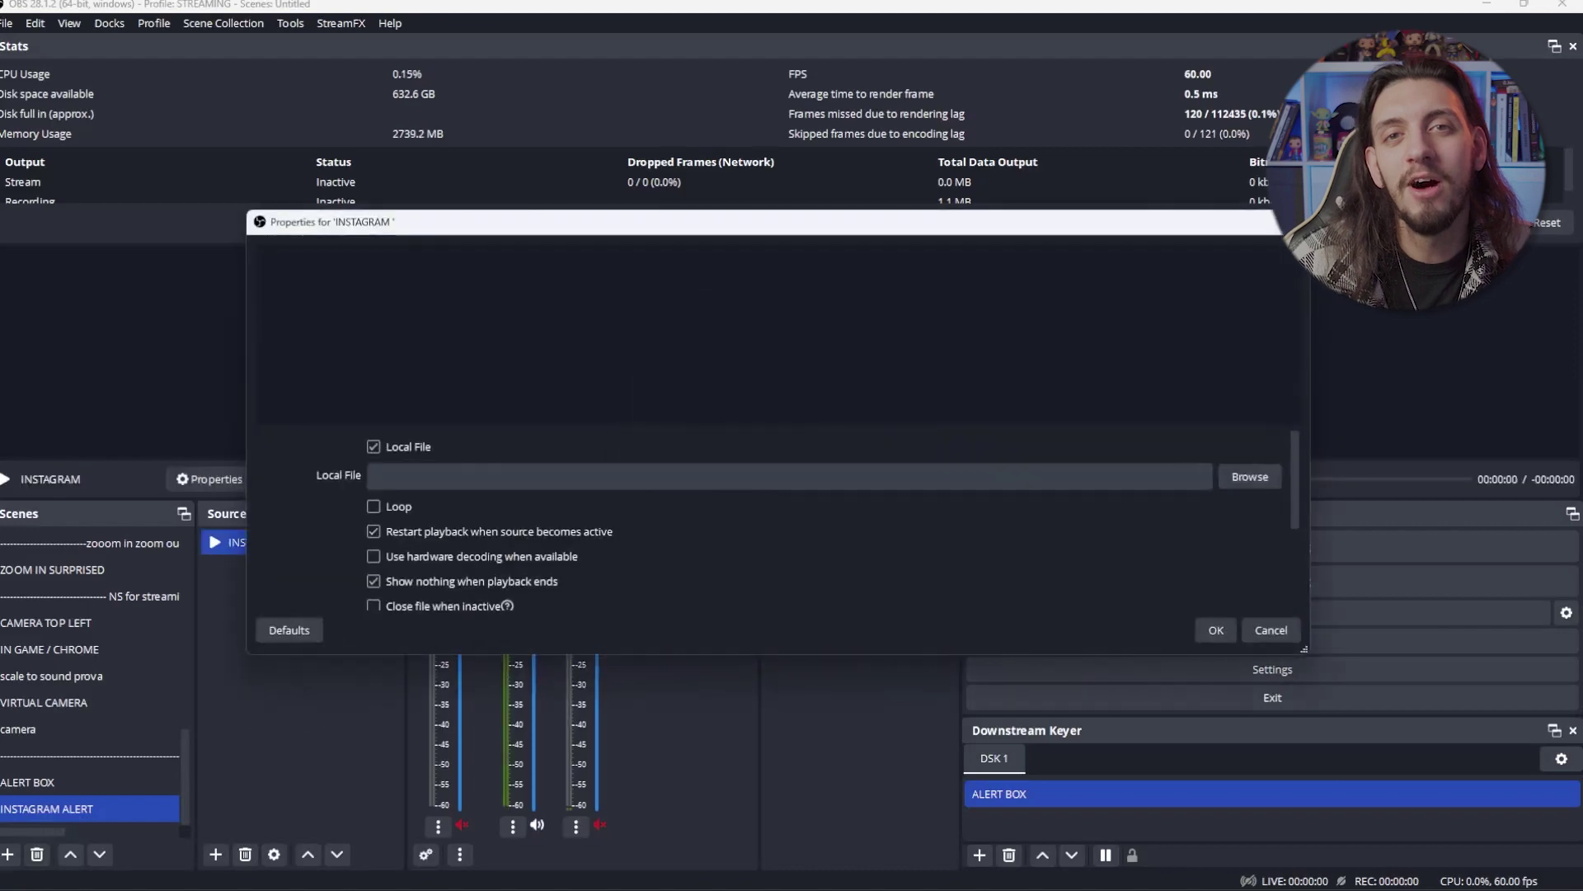
Load the local file INSTAGRAM (2).mov into the INSTAGRAM media source and accept its properties.
click(1245, 468)
double_click(1000, 388)
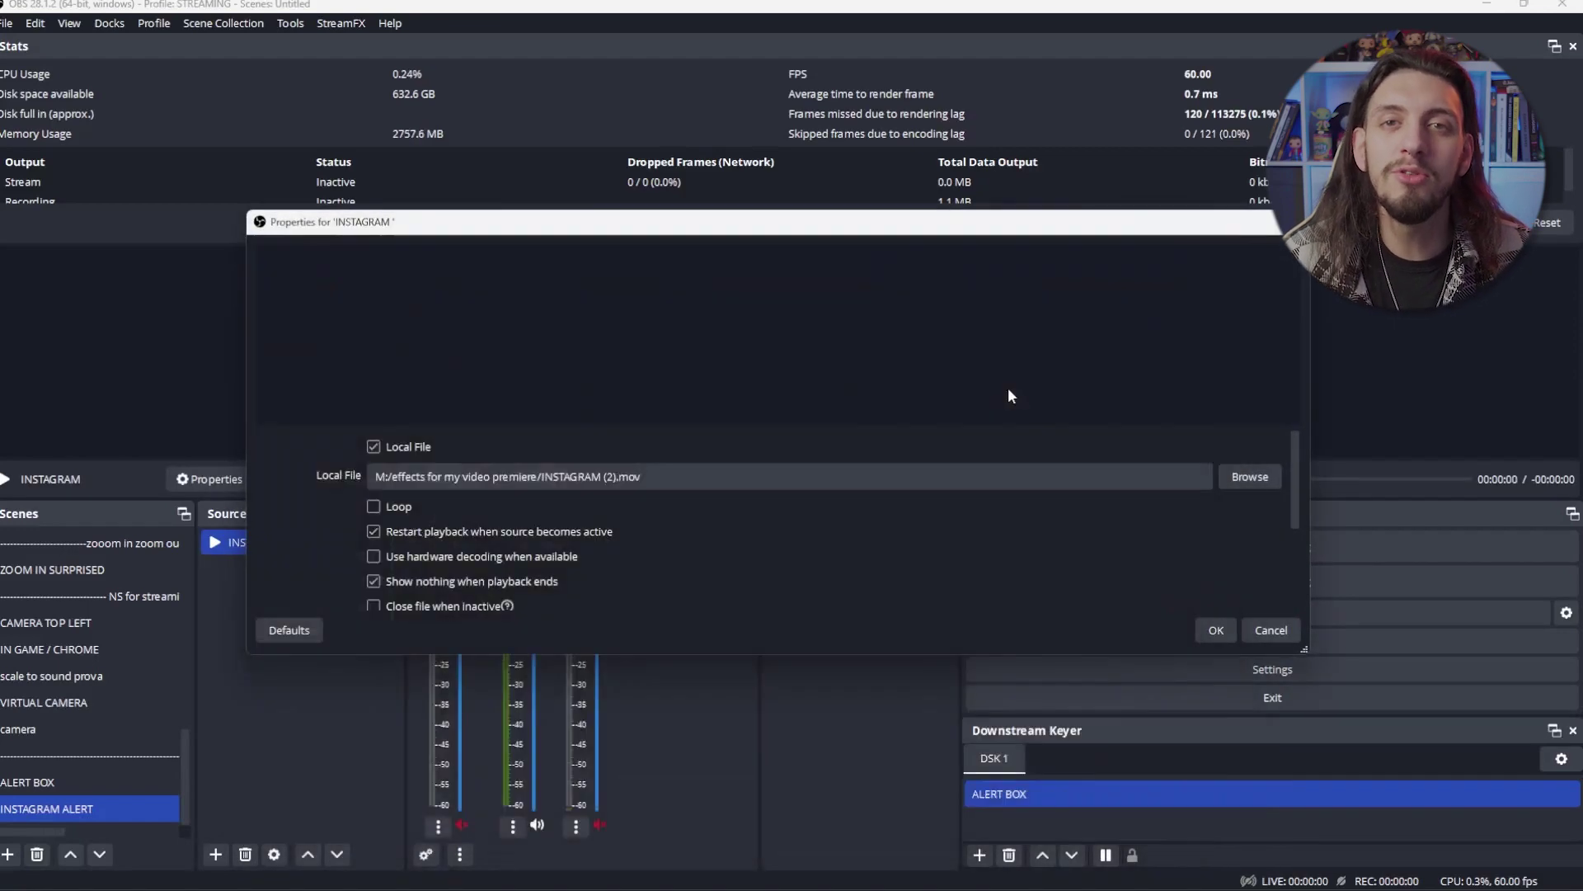
click(1215, 628)
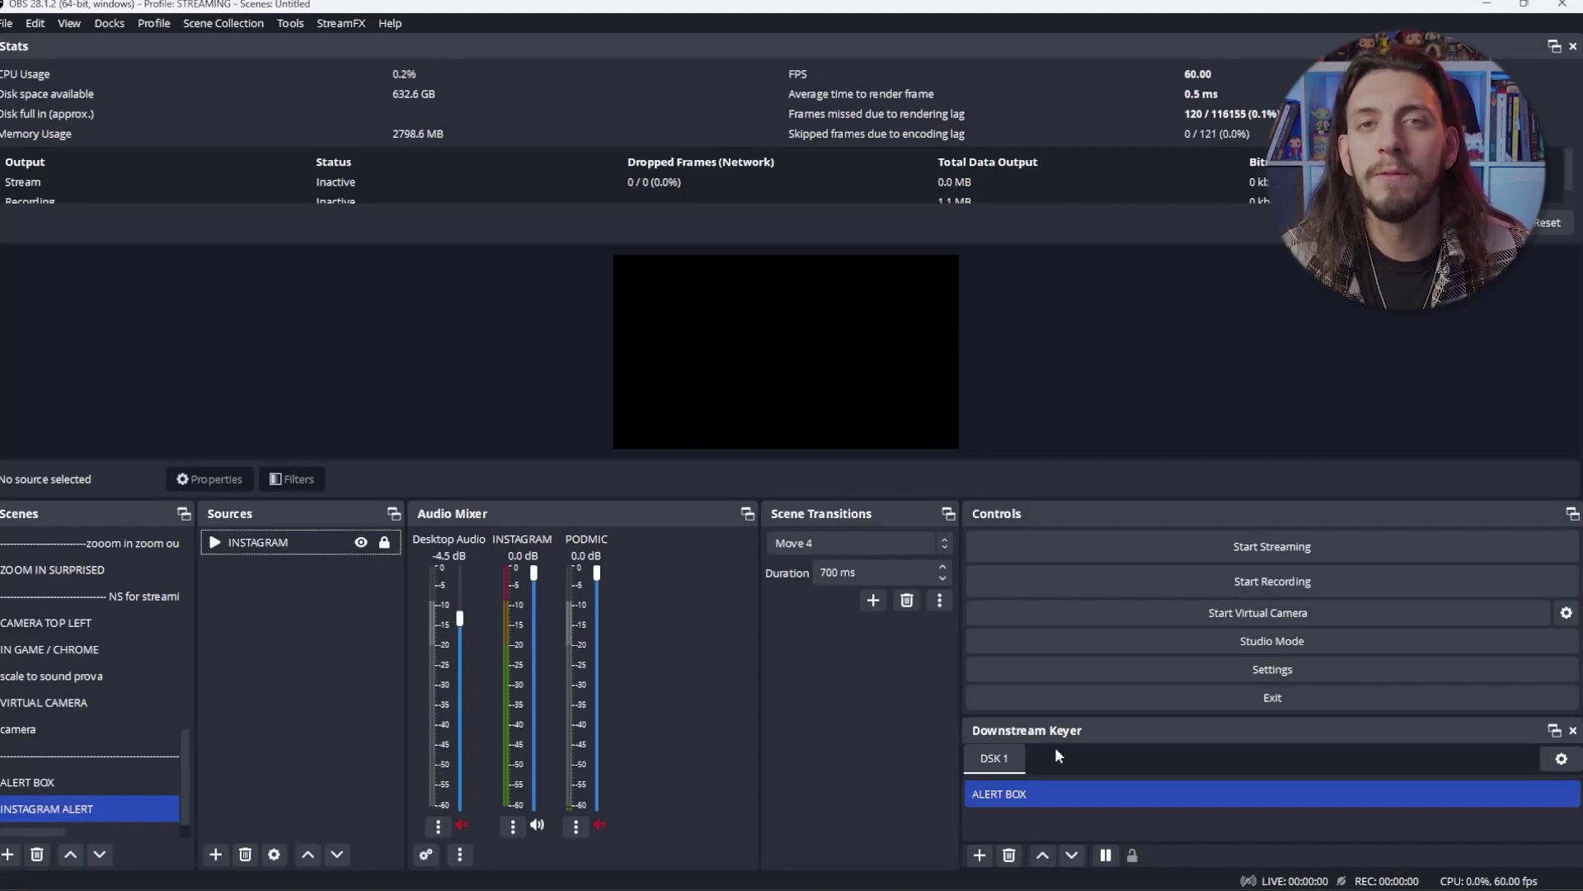
Create a second downstream keyer, DSK 2, and add the INSTAGRAM ALERT scene to it.
click(1561, 758)
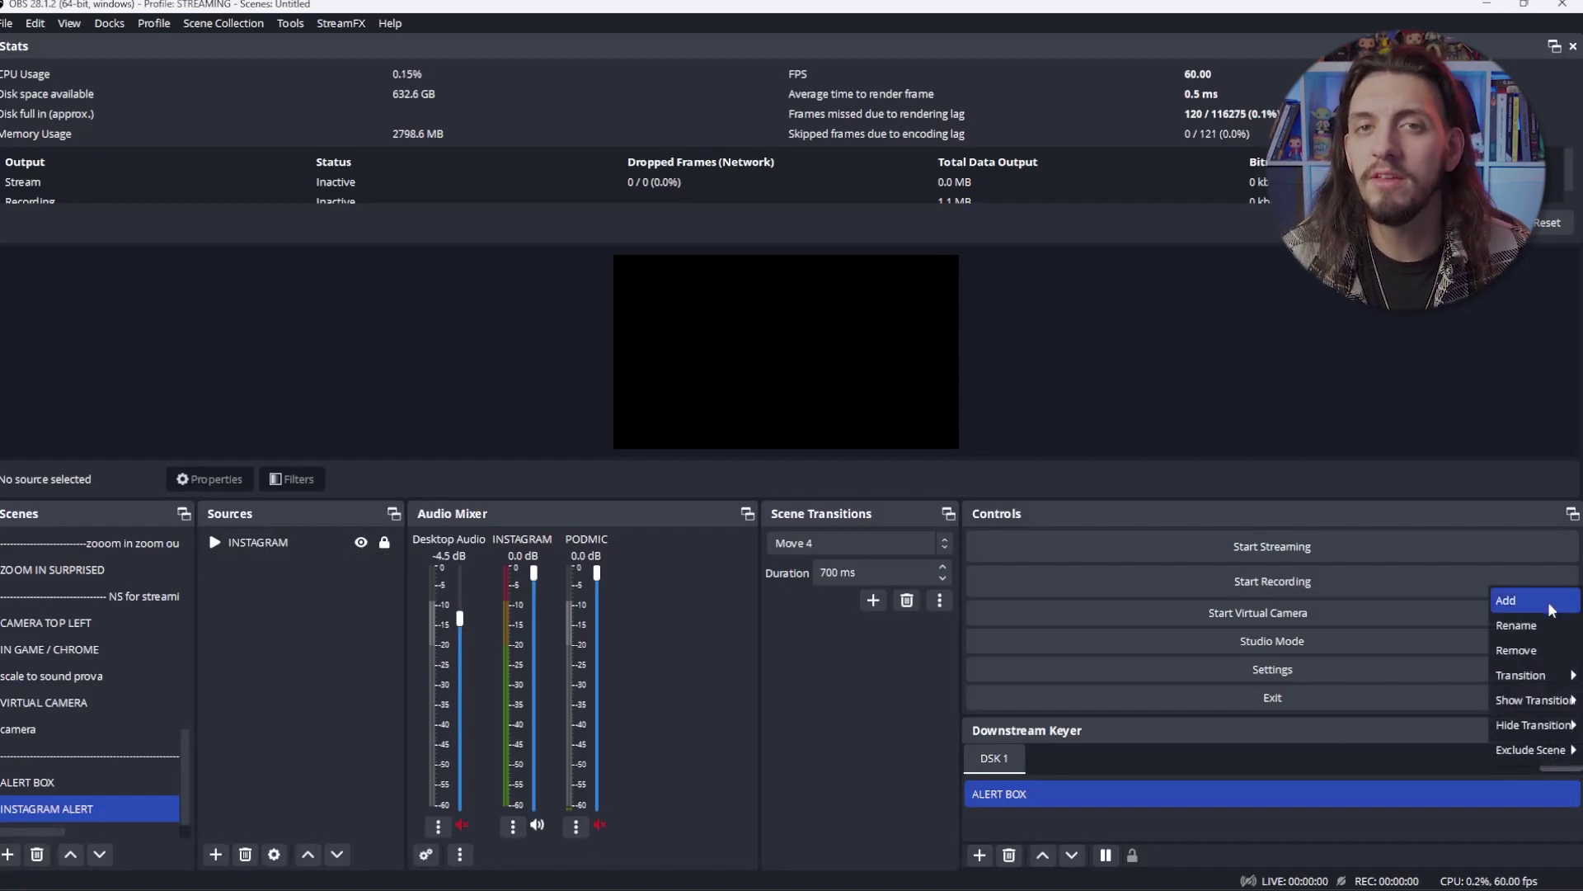
click(1510, 601)
key(Return)
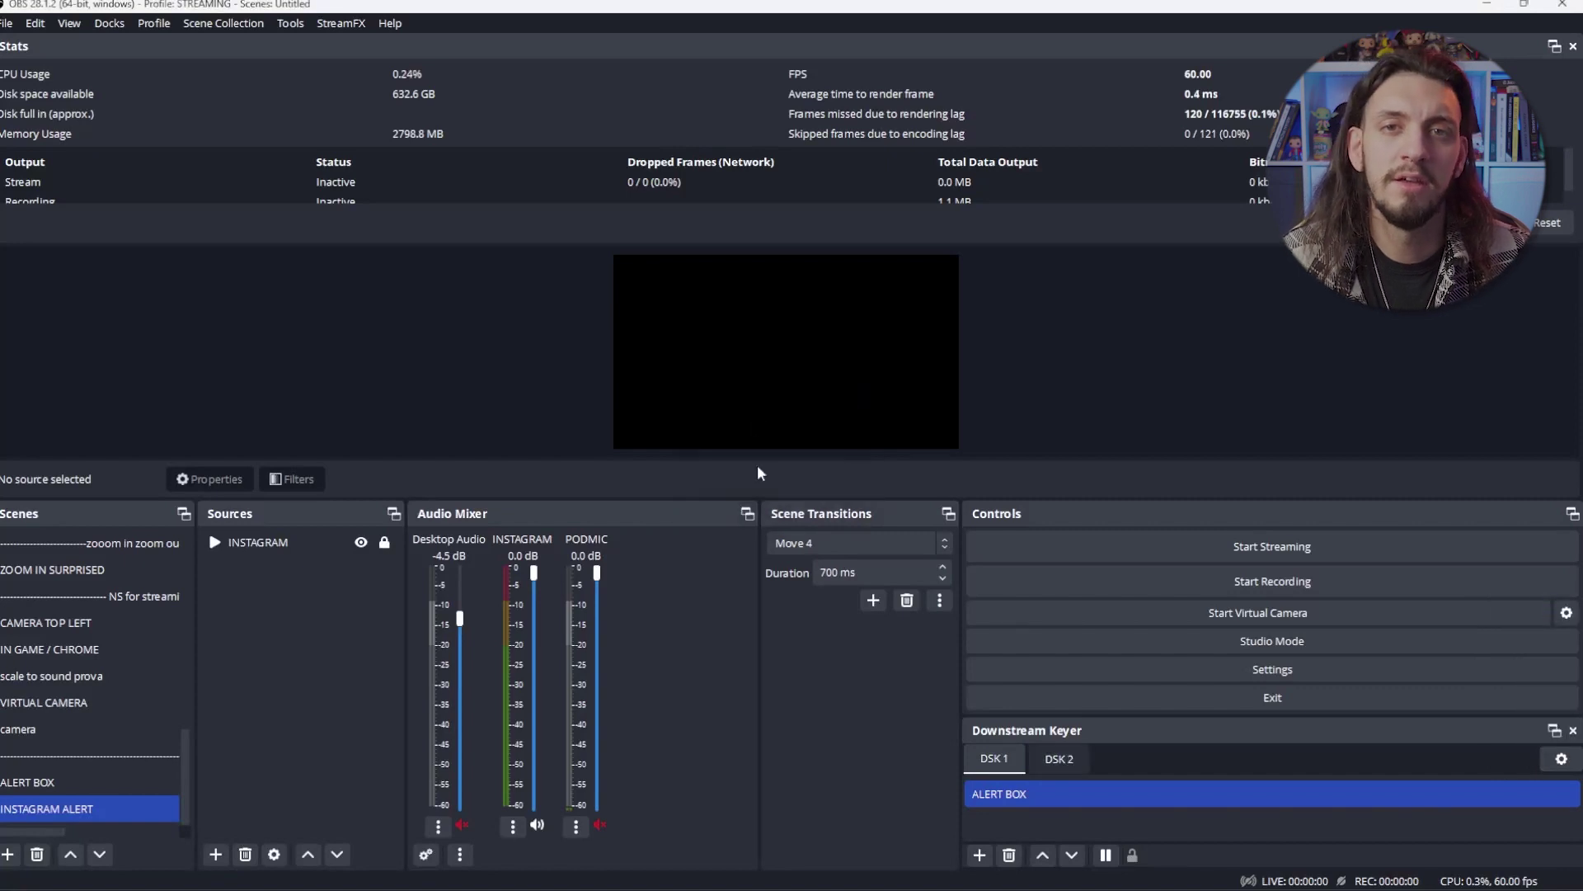
click(1059, 758)
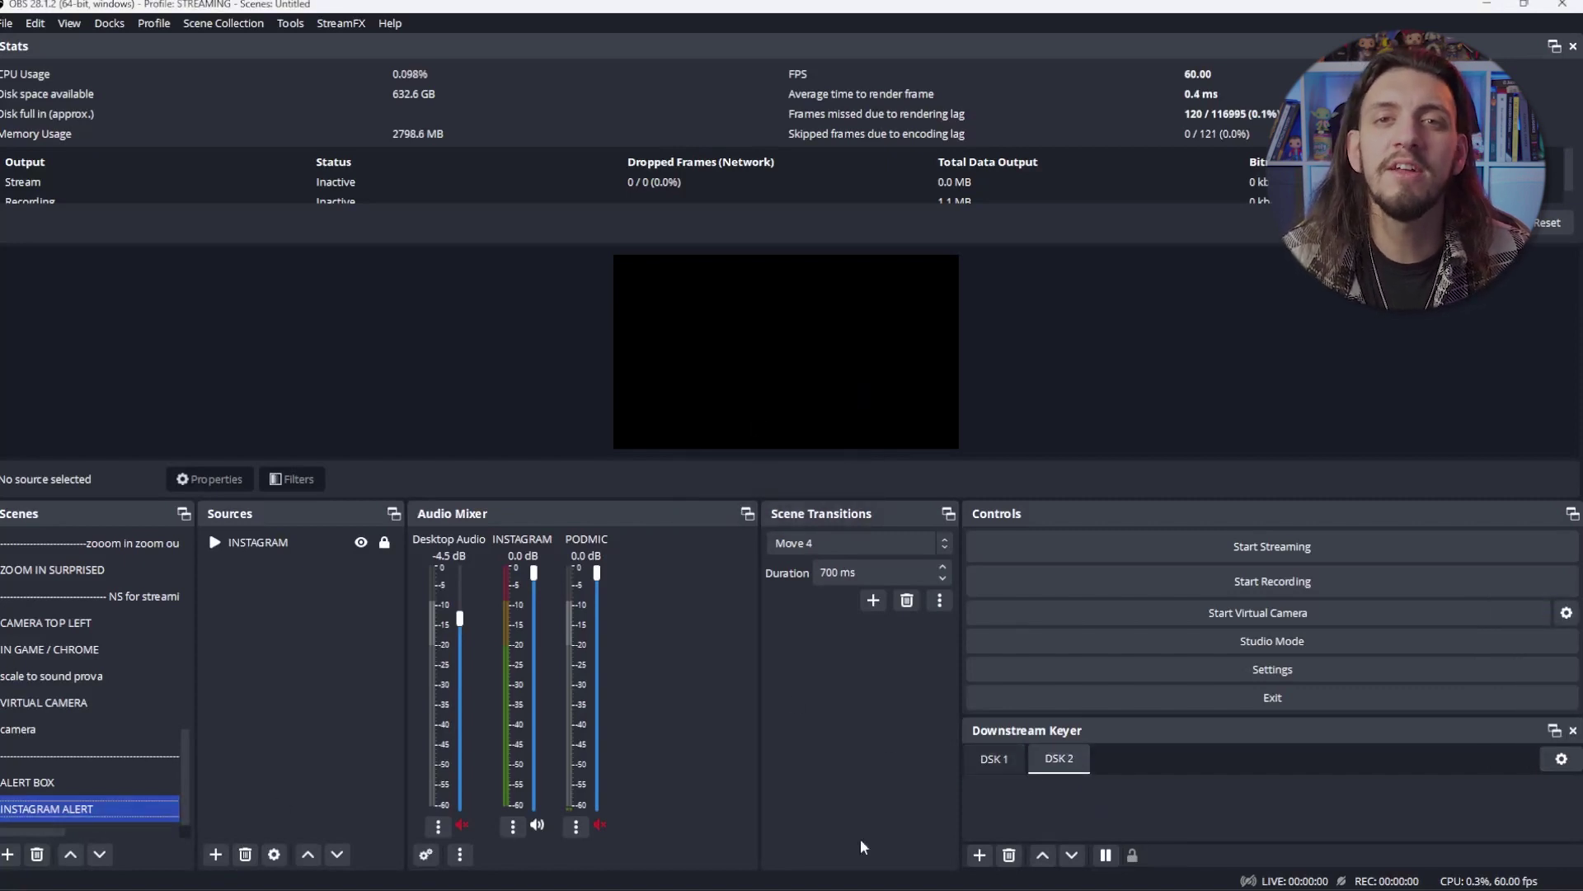
click(982, 855)
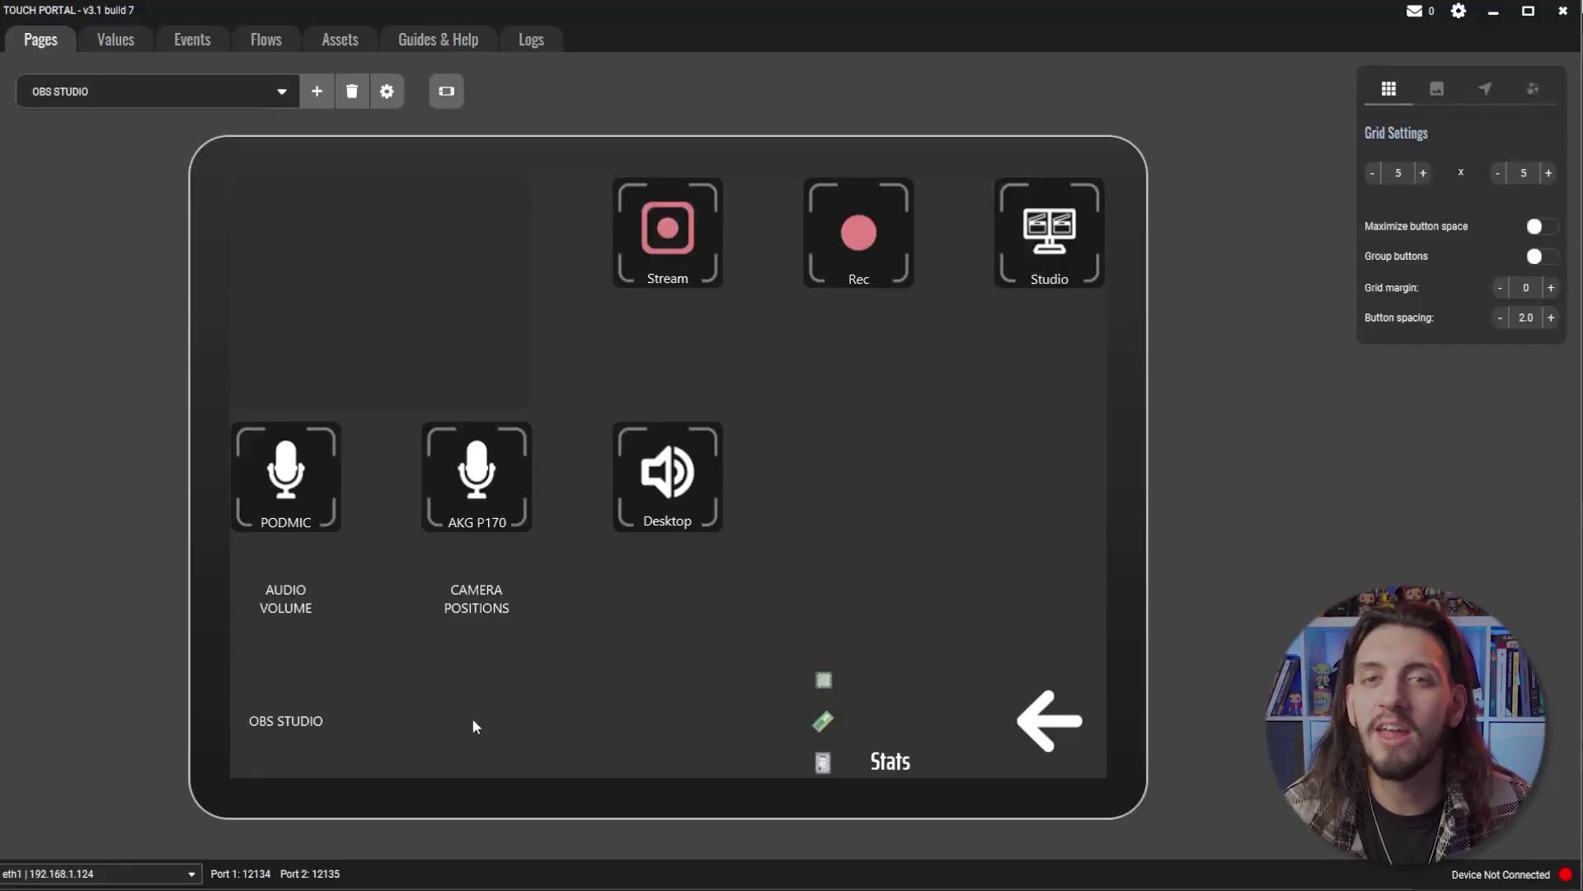
Switch to Touch Portal and create a button in an empty slot of the OBS STUDIO page with a Set Source Visibility action.
click(694, 706)
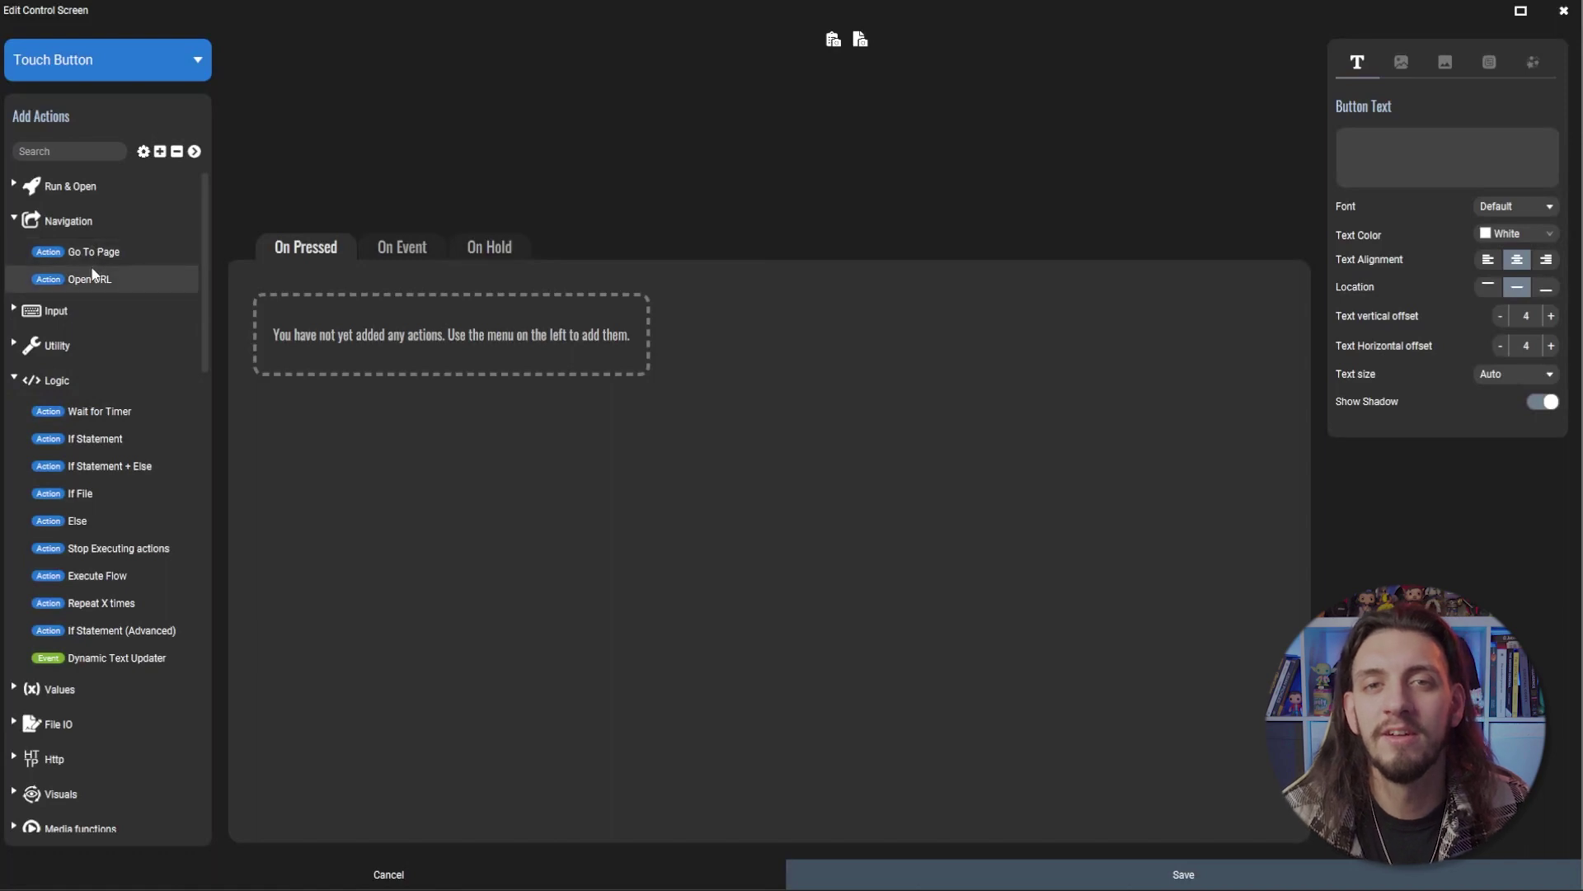
scroll(72, 363, down, 4)
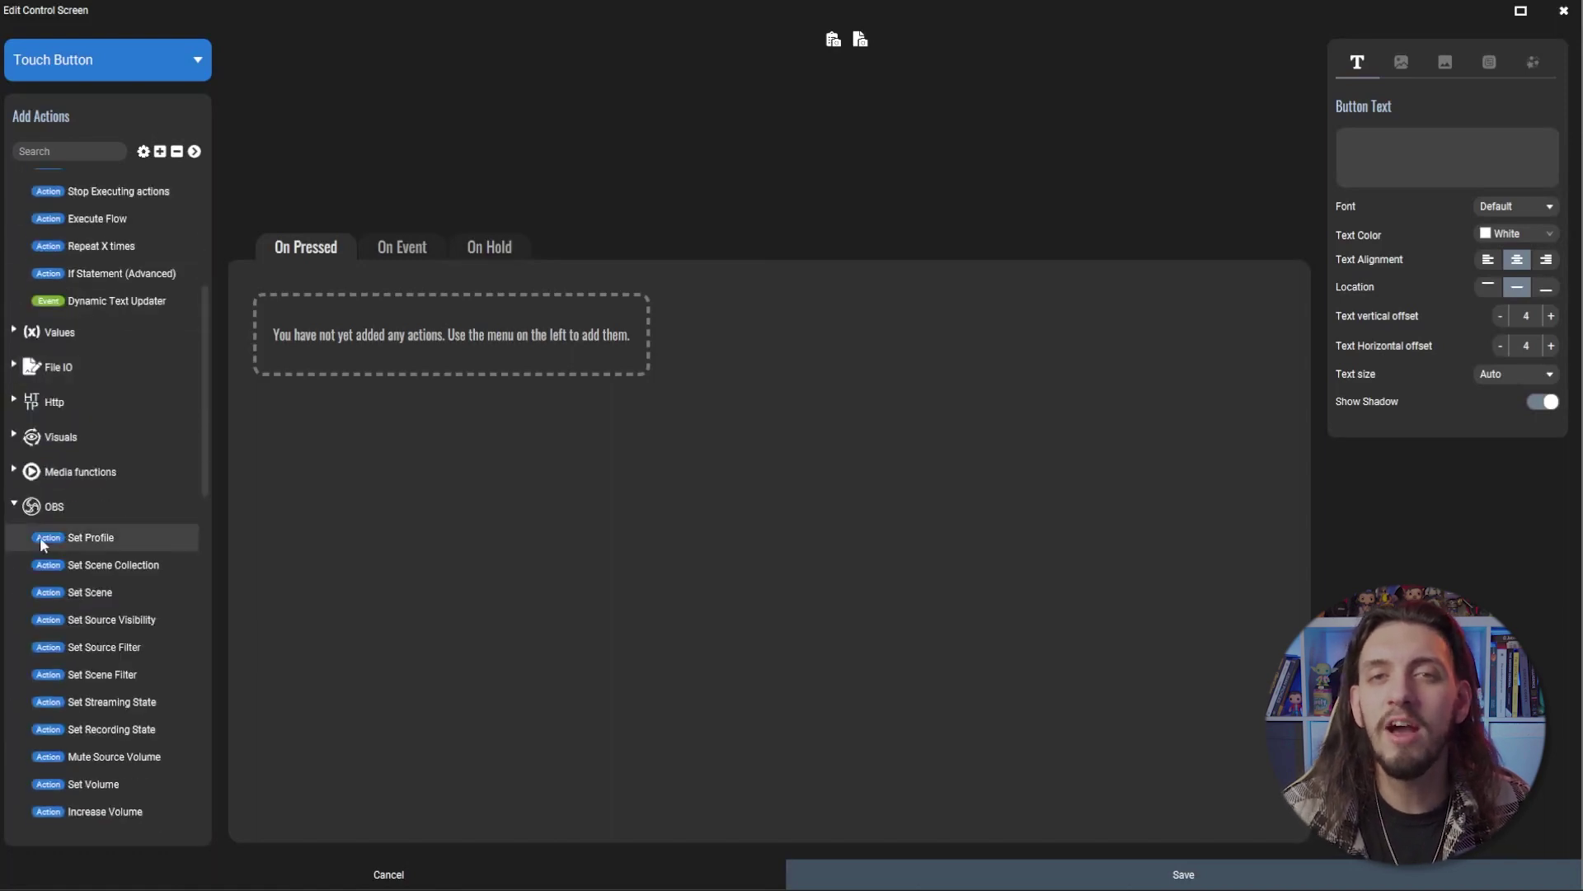
click(121, 622)
Set the visibility action to Show the source INSTAGRAM for the scene INSTAGRAM ALERT.
click(284, 286)
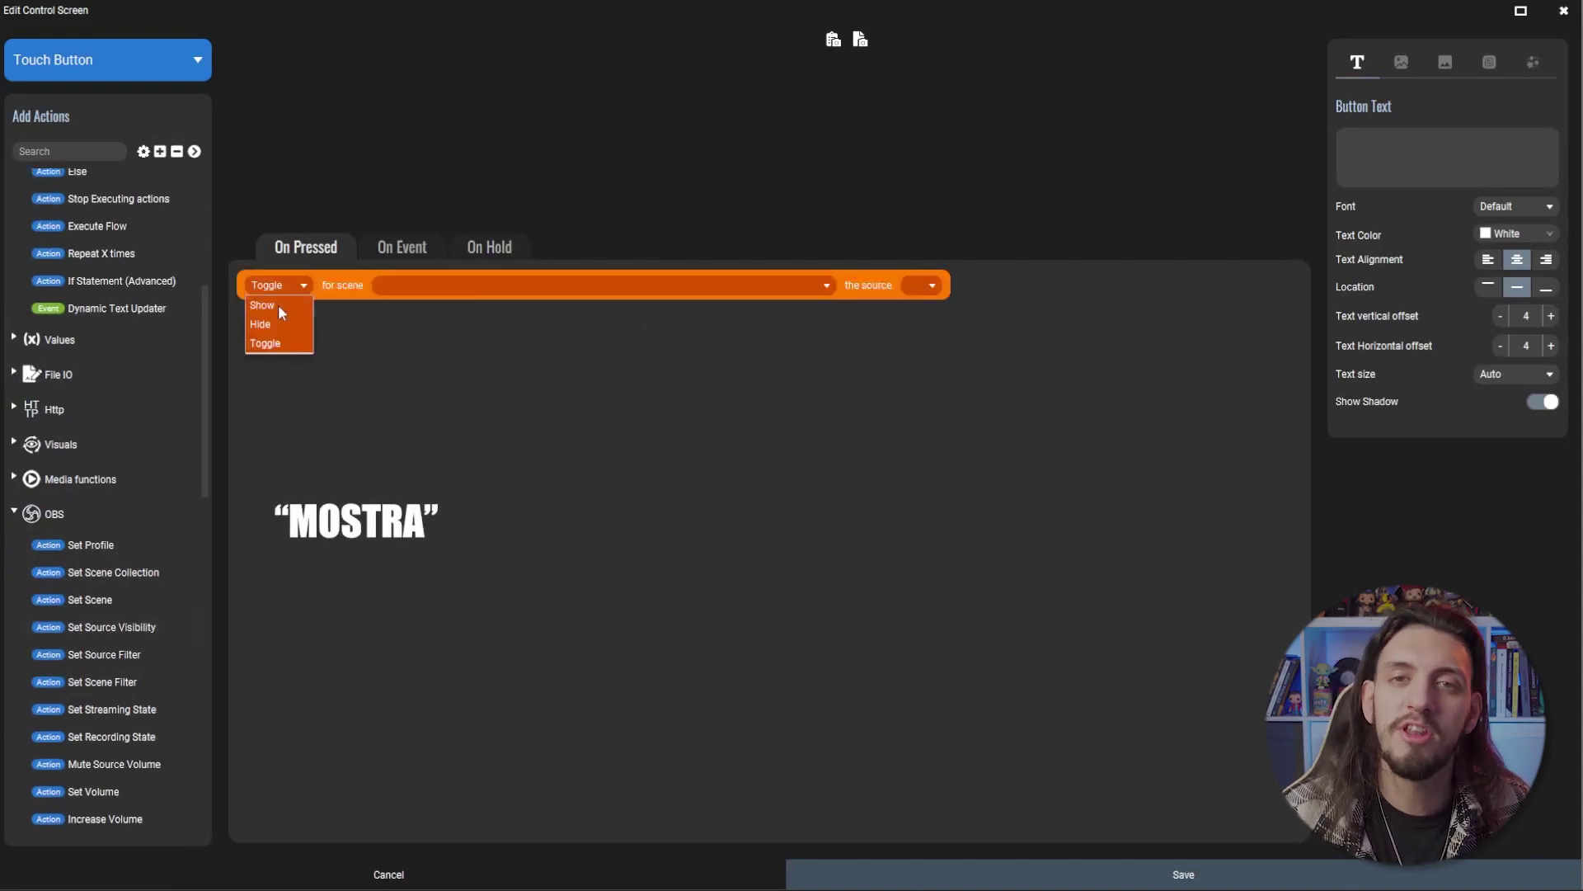
click(262, 306)
click(527, 285)
scroll(508, 355, down, 3)
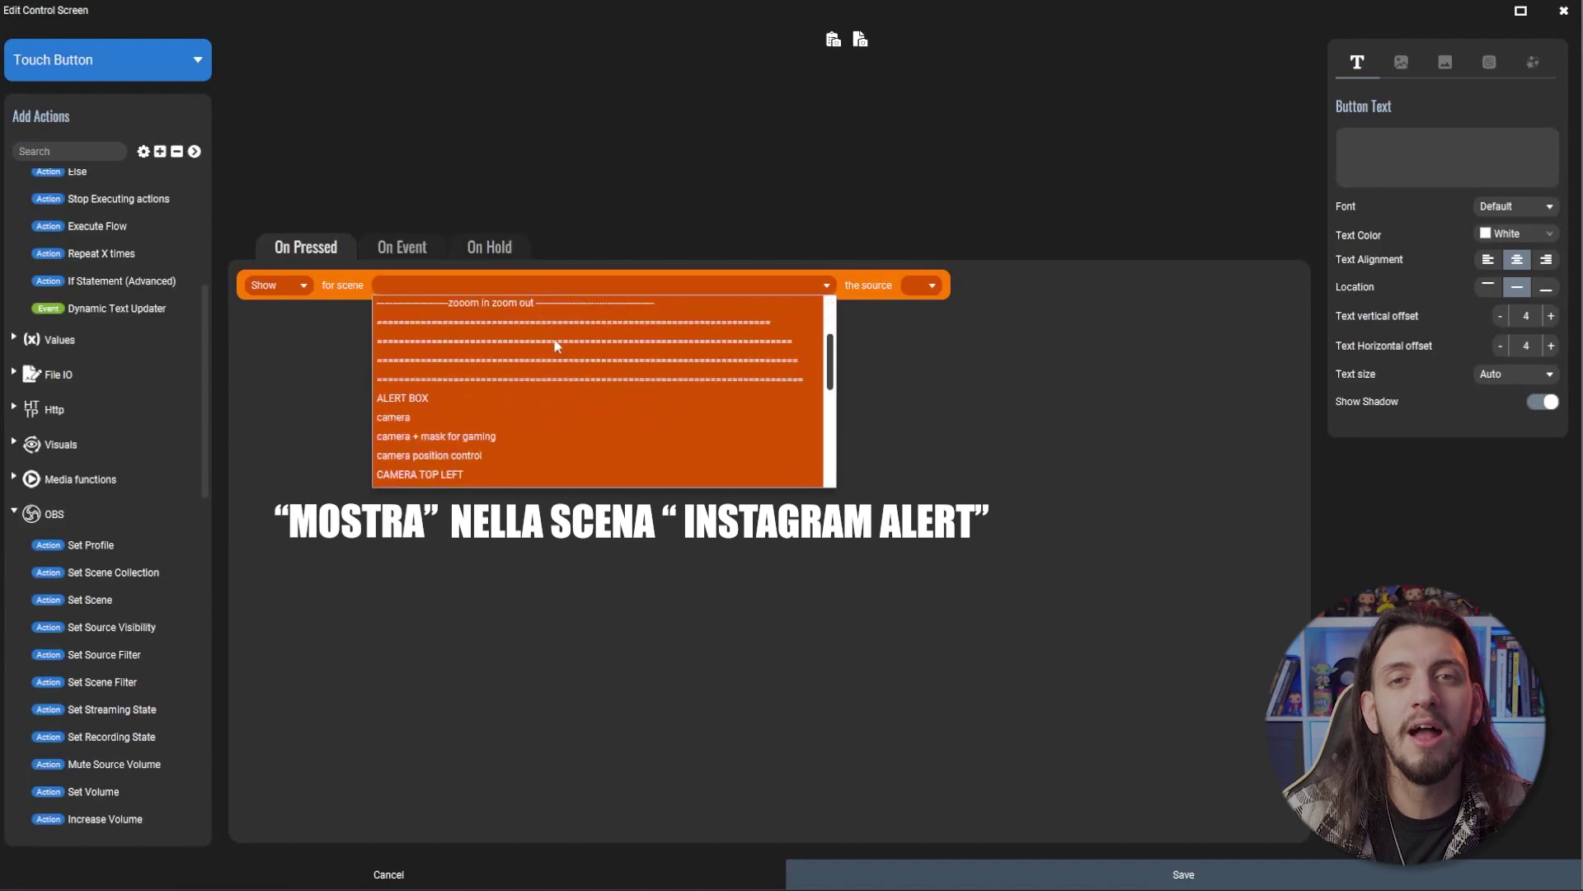
scroll(508, 356, down, 1)
click(424, 455)
click(949, 285)
click(949, 311)
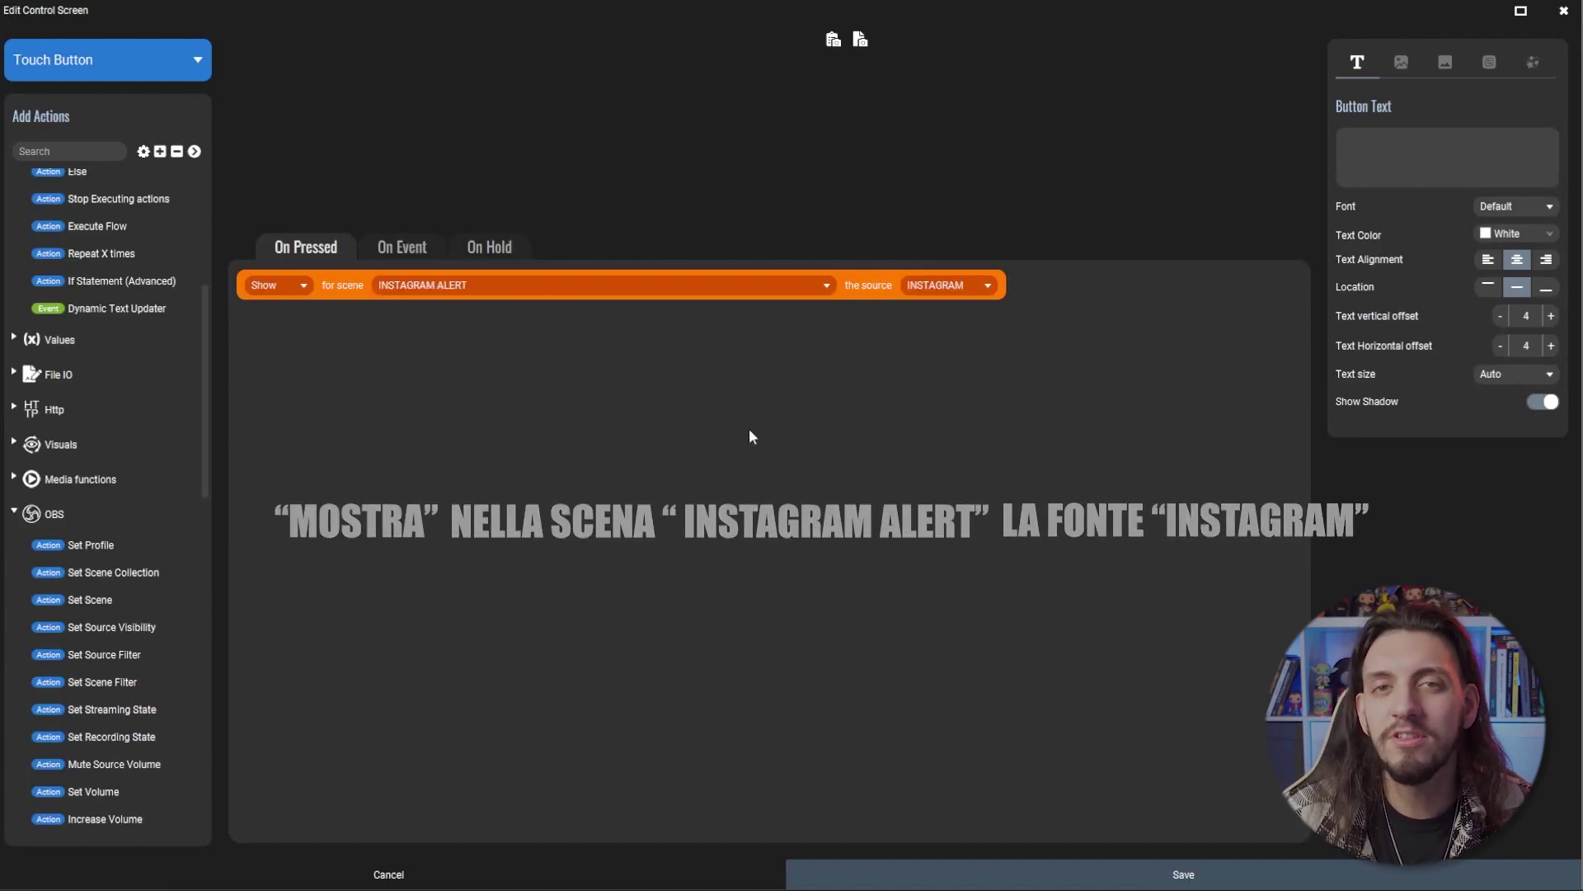
Add a Wait for Timer action after the Show action and set it to wait 10 seconds.
scroll(96, 382, up, 3)
click(98, 231)
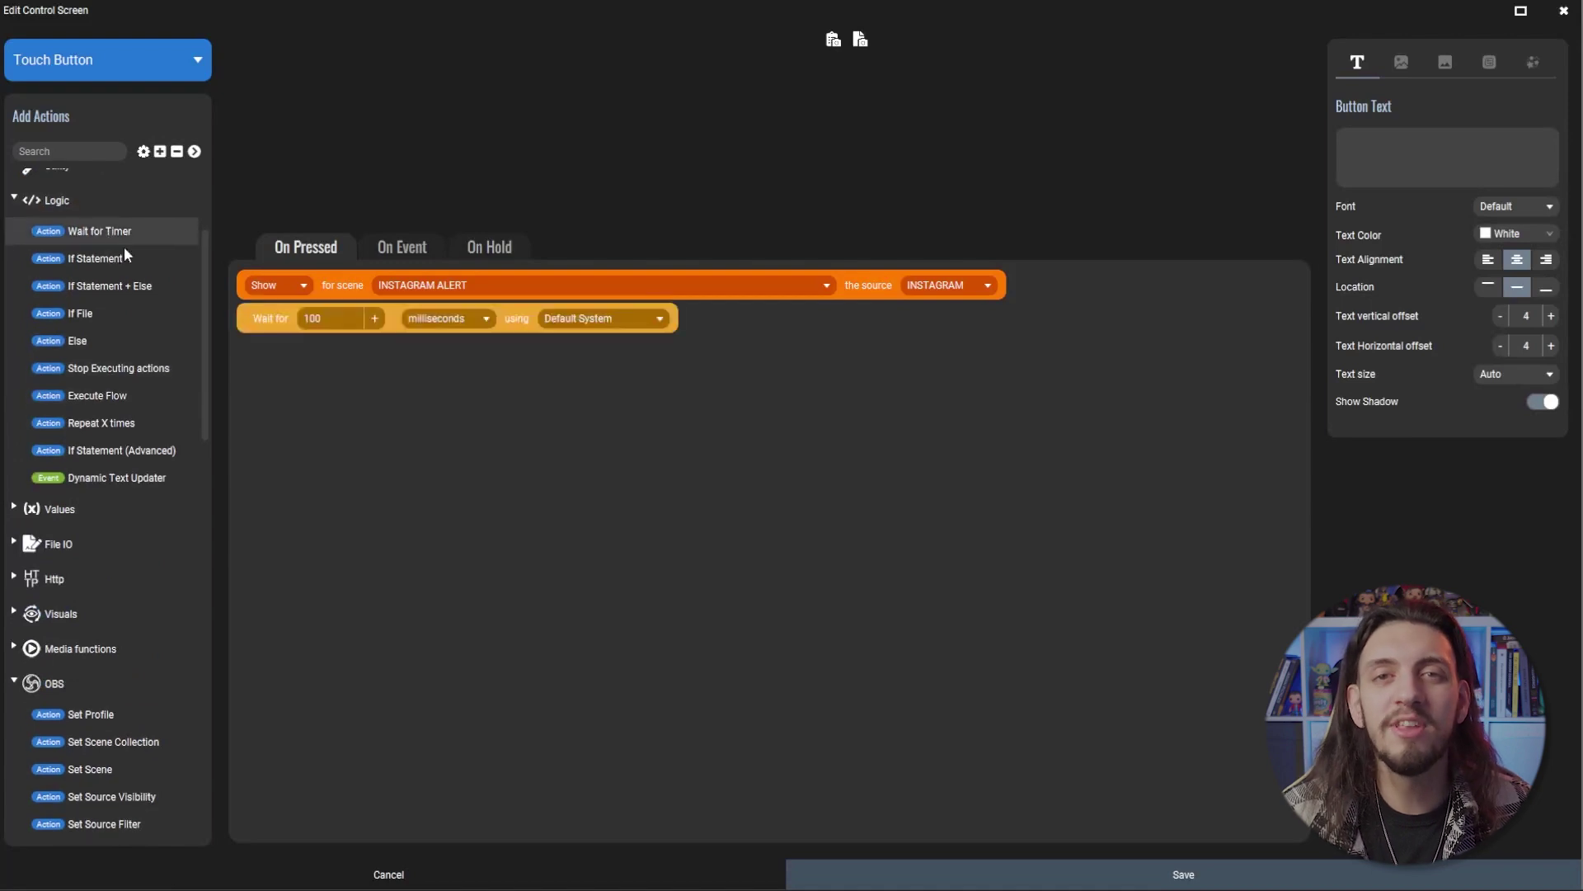
click(445, 322)
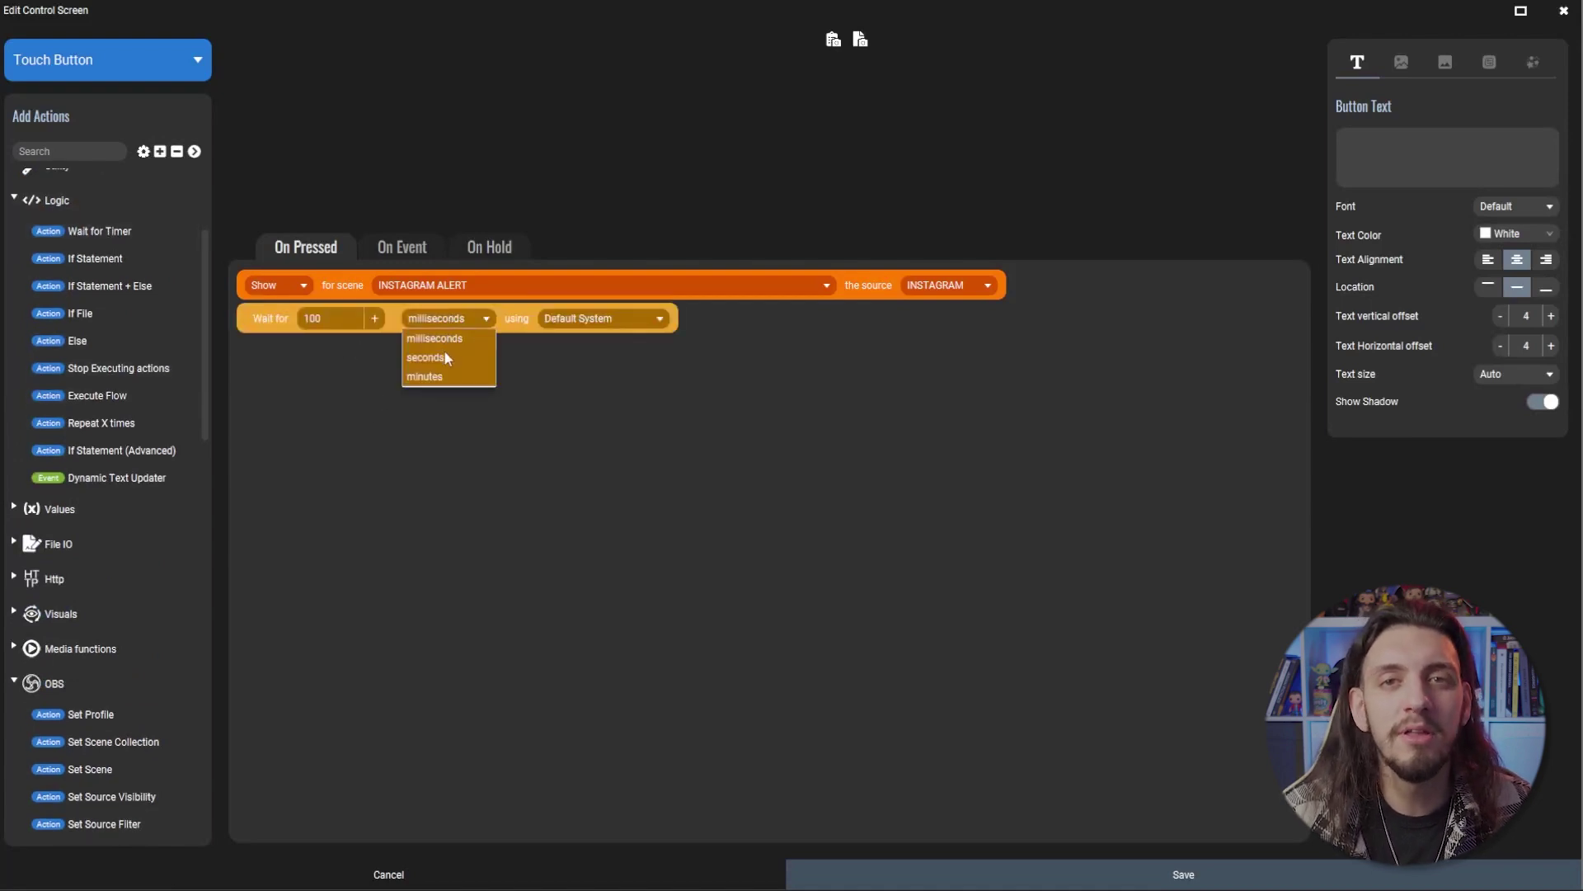
click(444, 349)
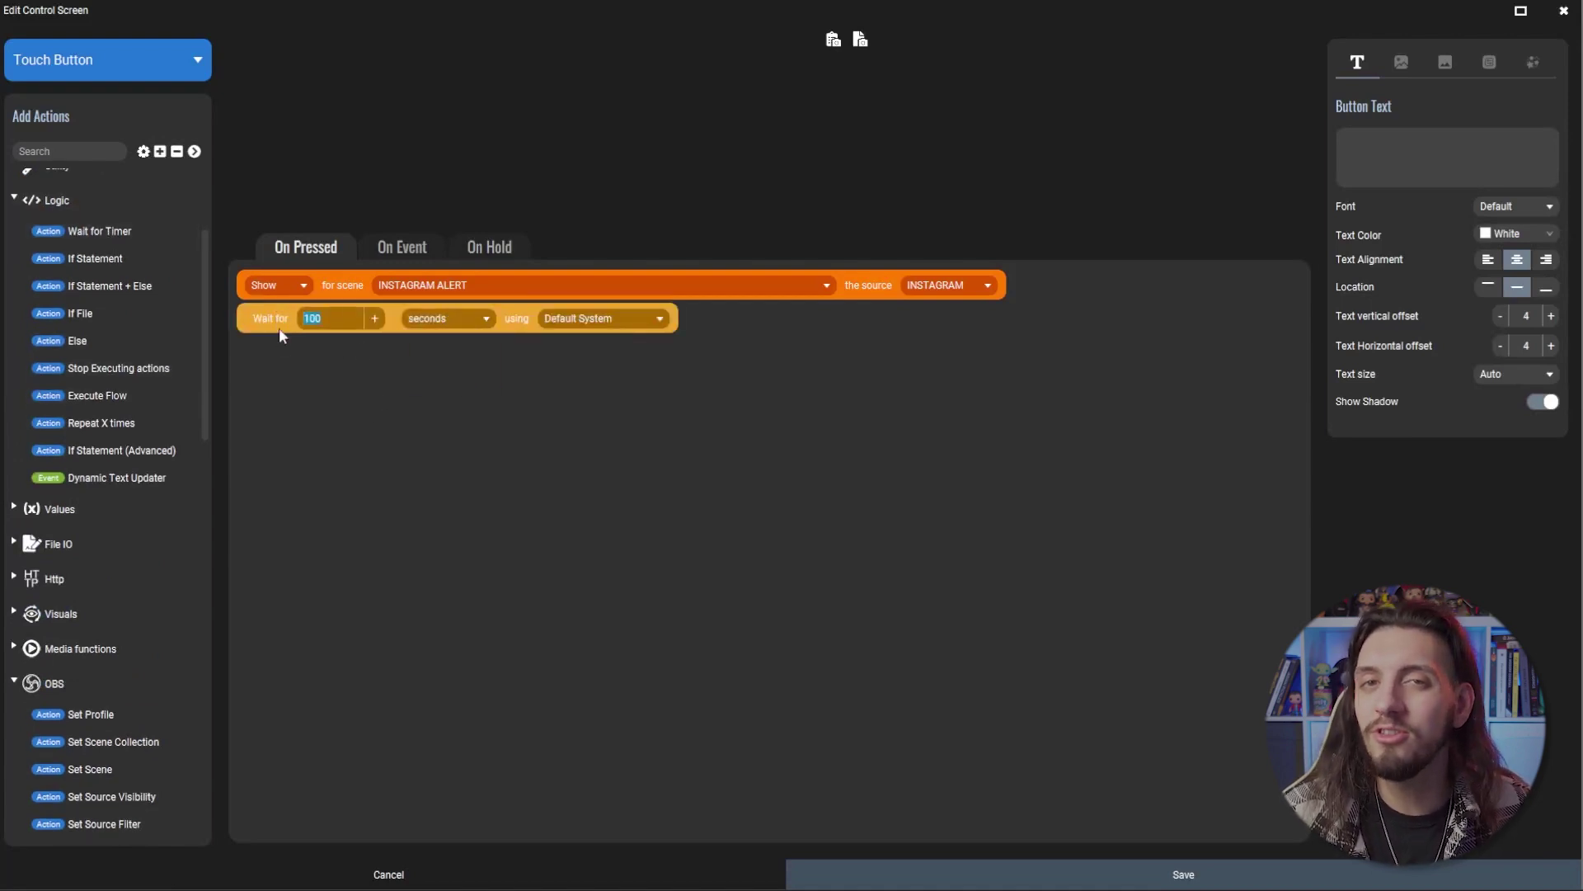
text(10)
Add a second Set Source Visibility action that hides the source INSTAGRAM for the scene INSTAGRAM ALERT.
scroll(127, 660, down, 2)
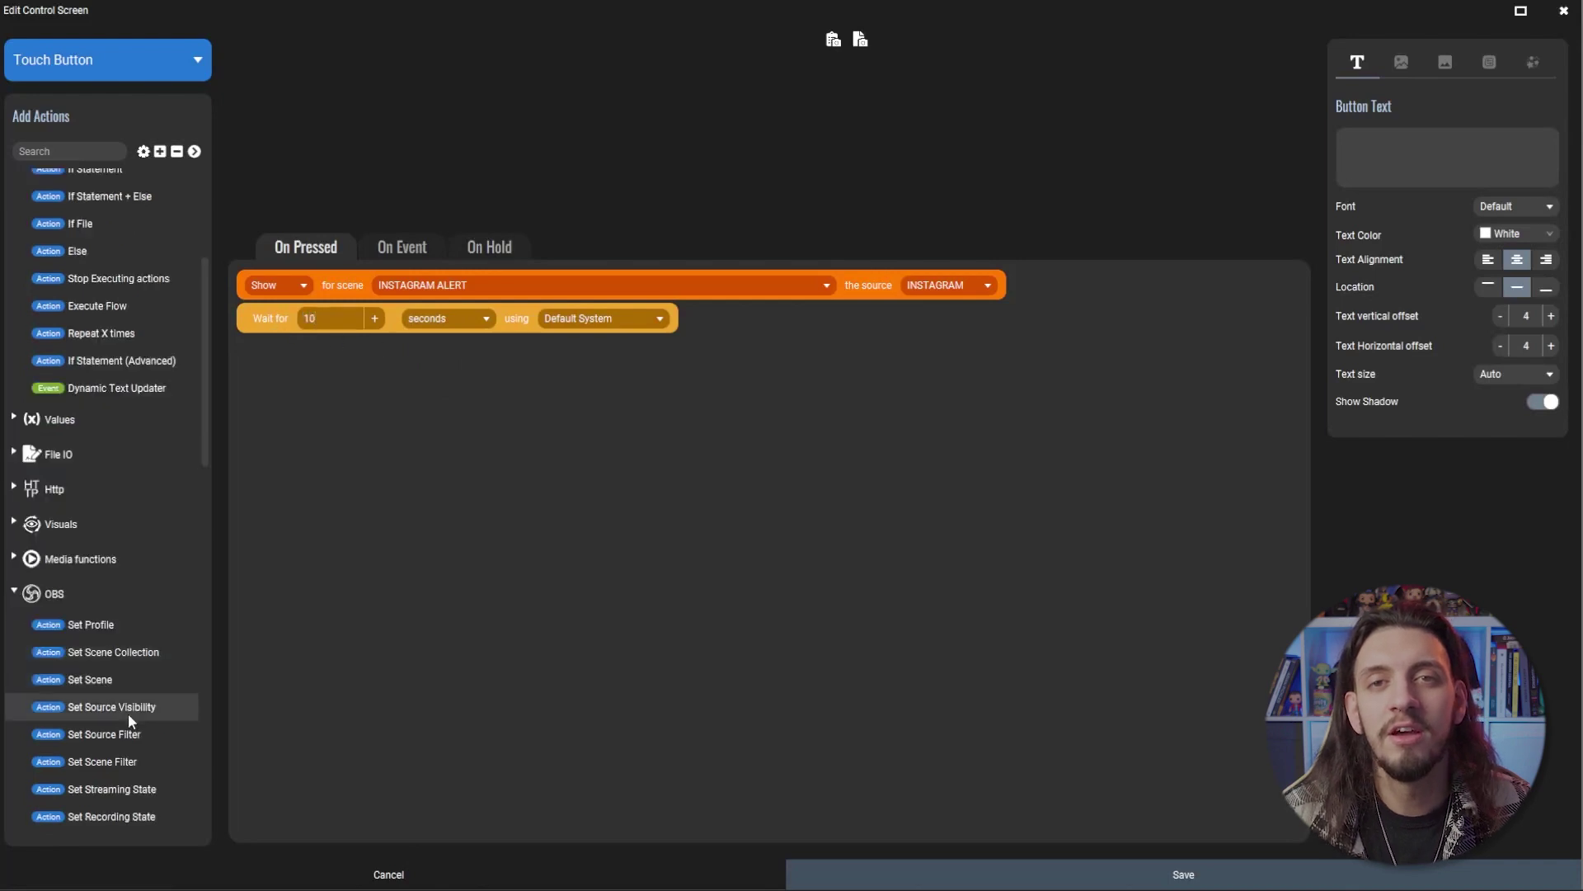
click(127, 713)
click(275, 349)
click(266, 394)
click(451, 354)
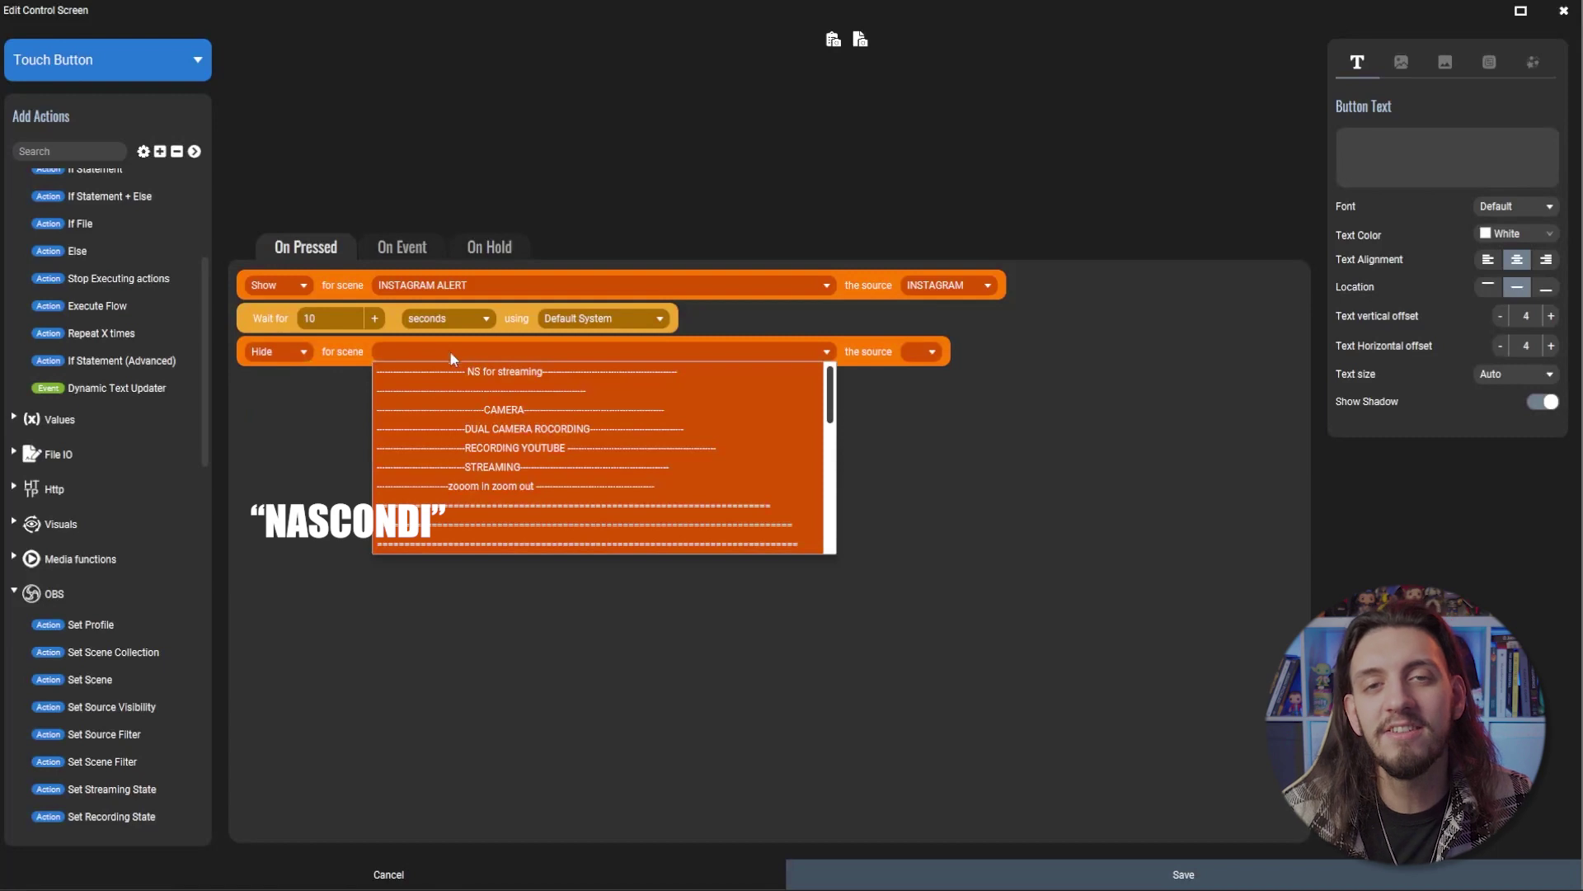
scroll(475, 412, down, 2)
scroll(473, 448, down, 1)
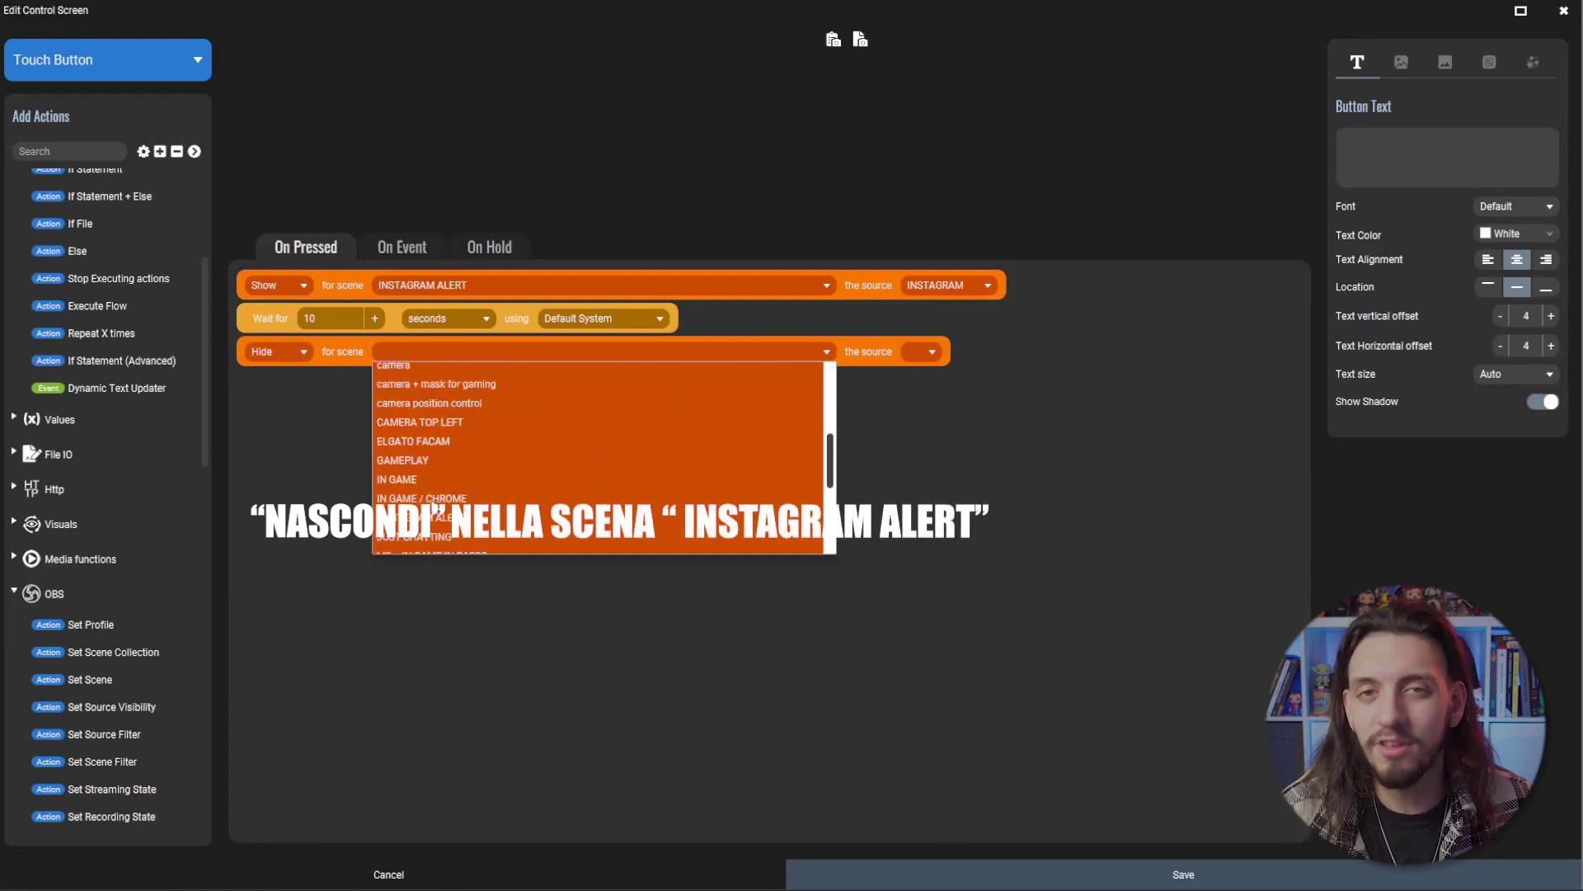
click(435, 525)
click(929, 353)
click(923, 376)
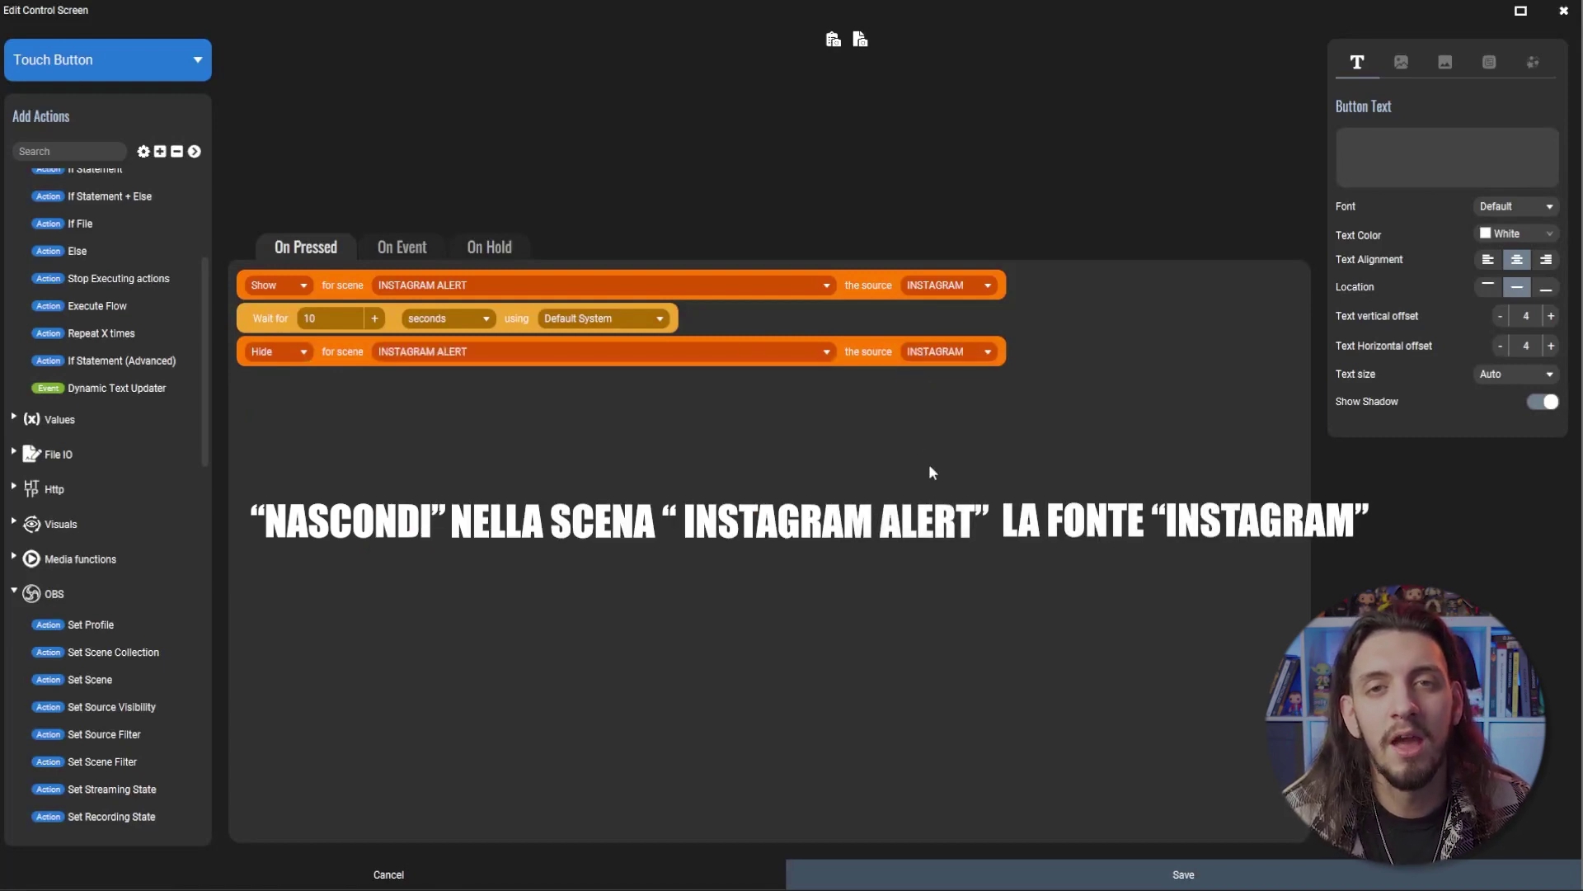
Label the button "INSTAGRAM ALERT" with "ON/OFF" on a second line and save it.
click(1368, 151)
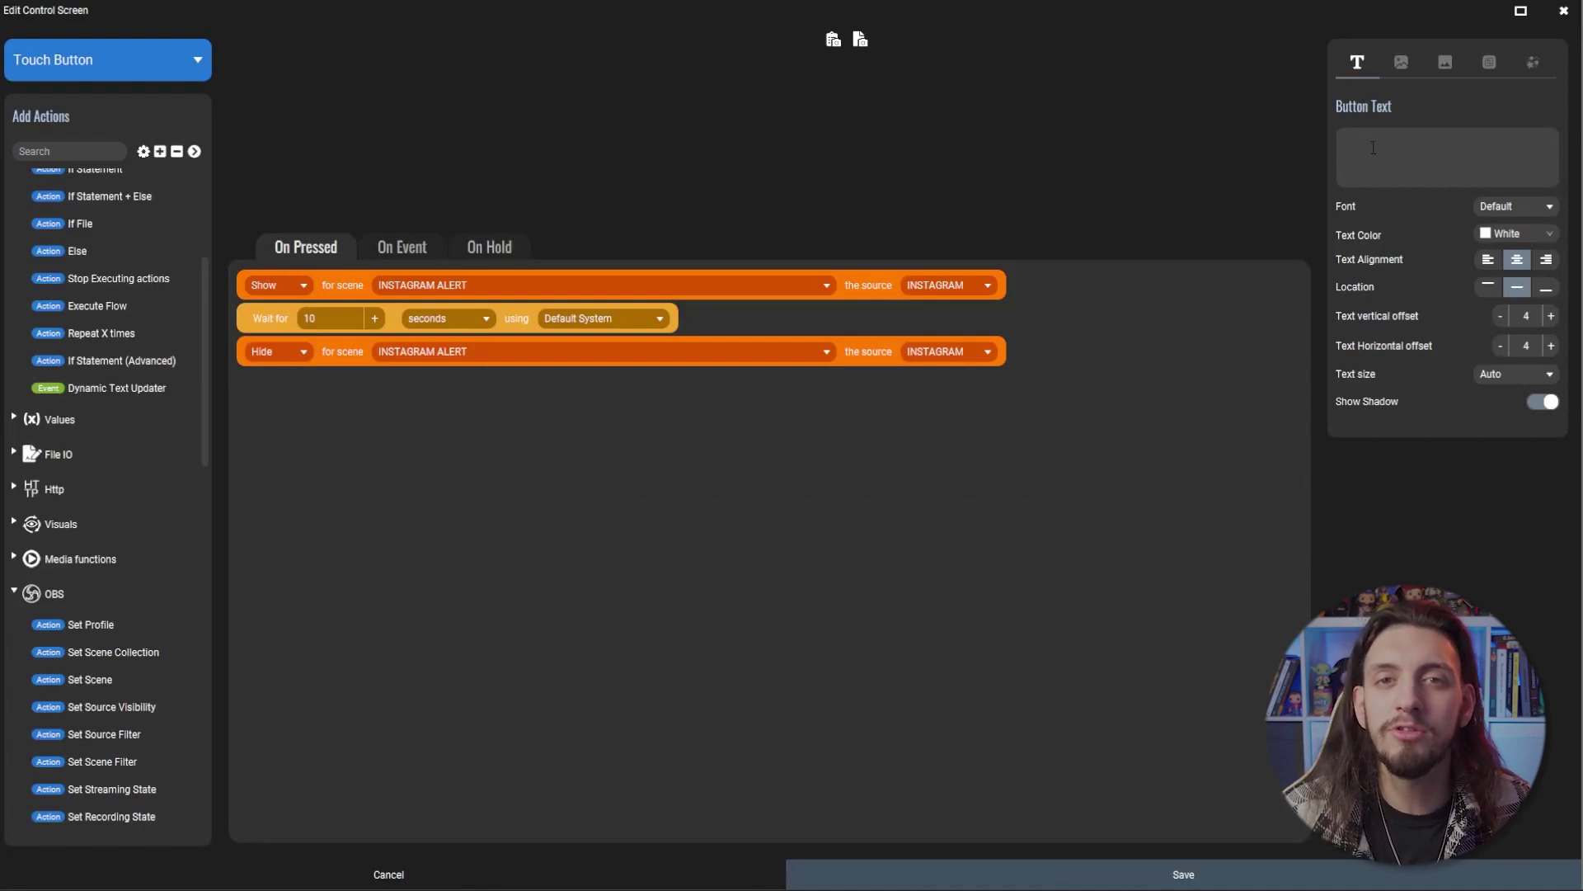
text(INSTAGRAM ALERT)
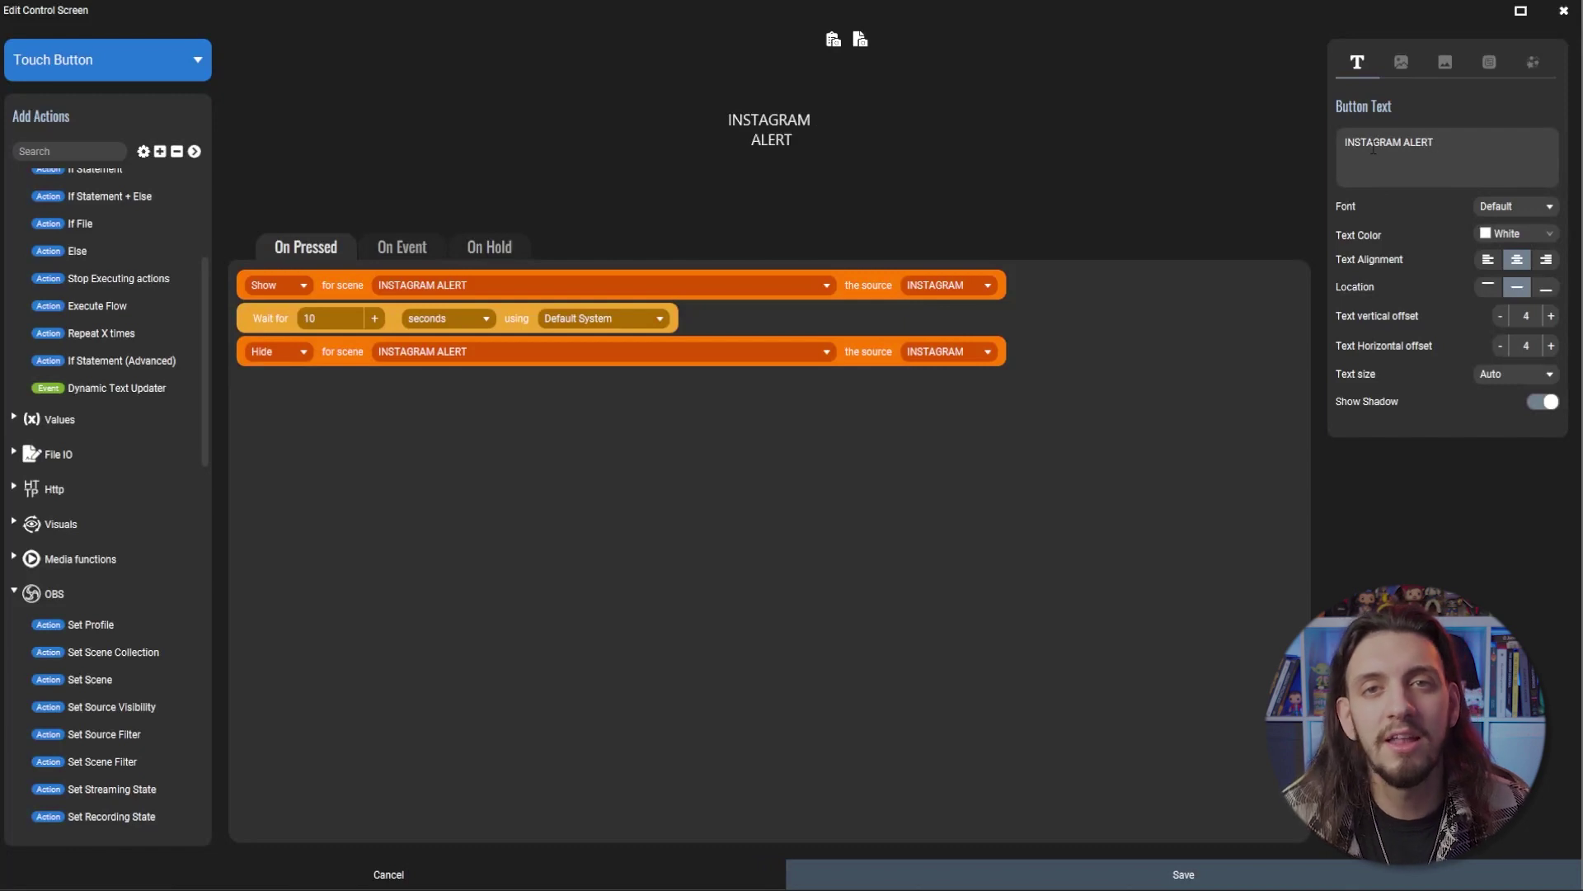
key(Return)
text(ON/OFF)
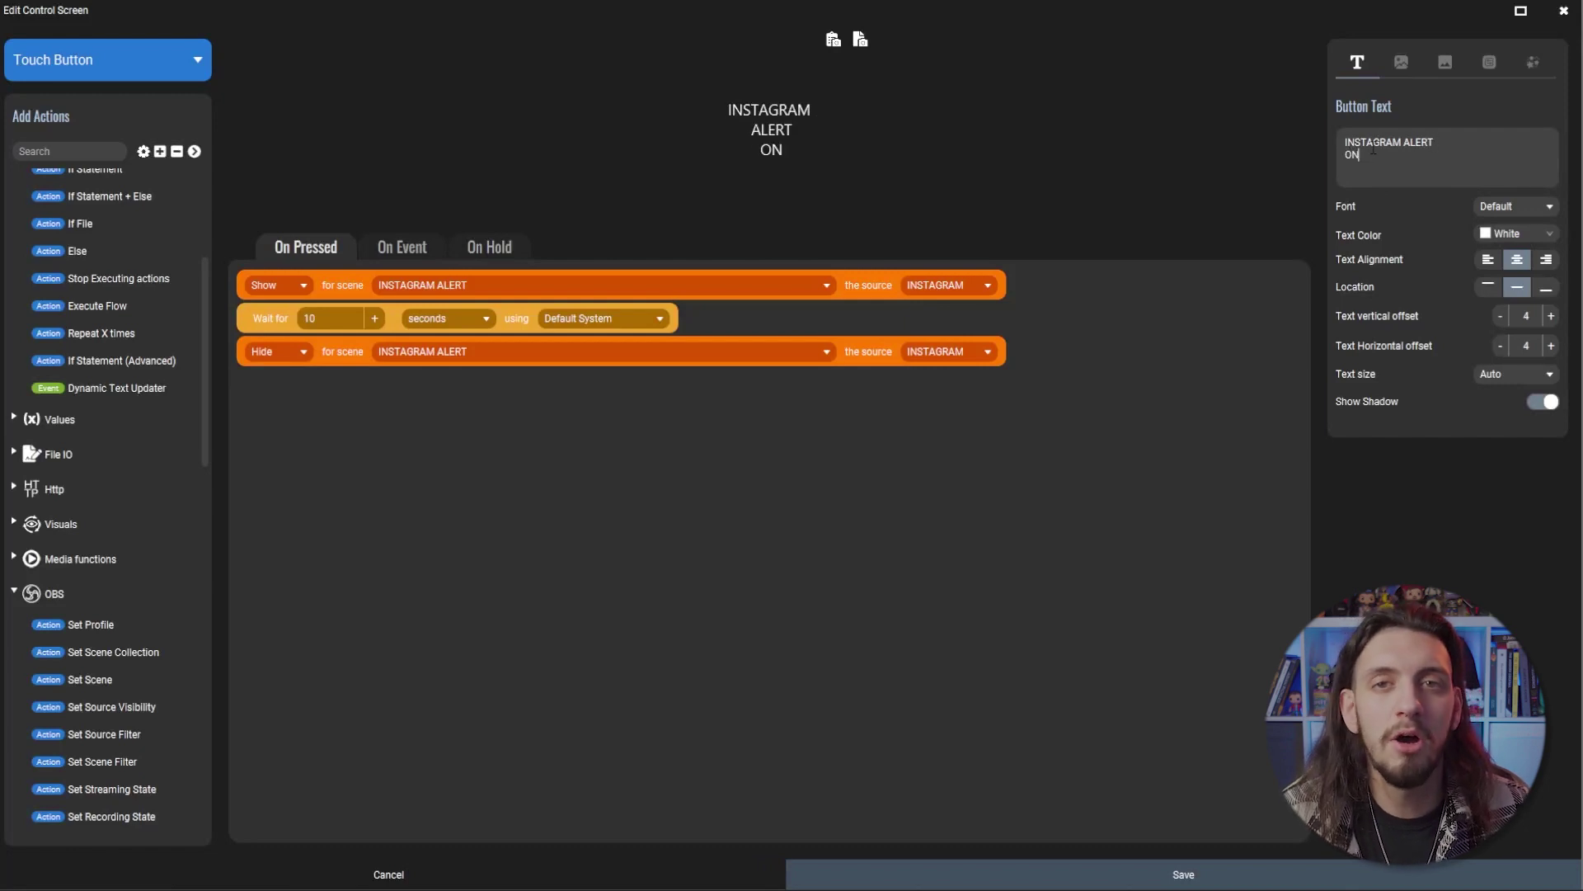
click(922, 872)
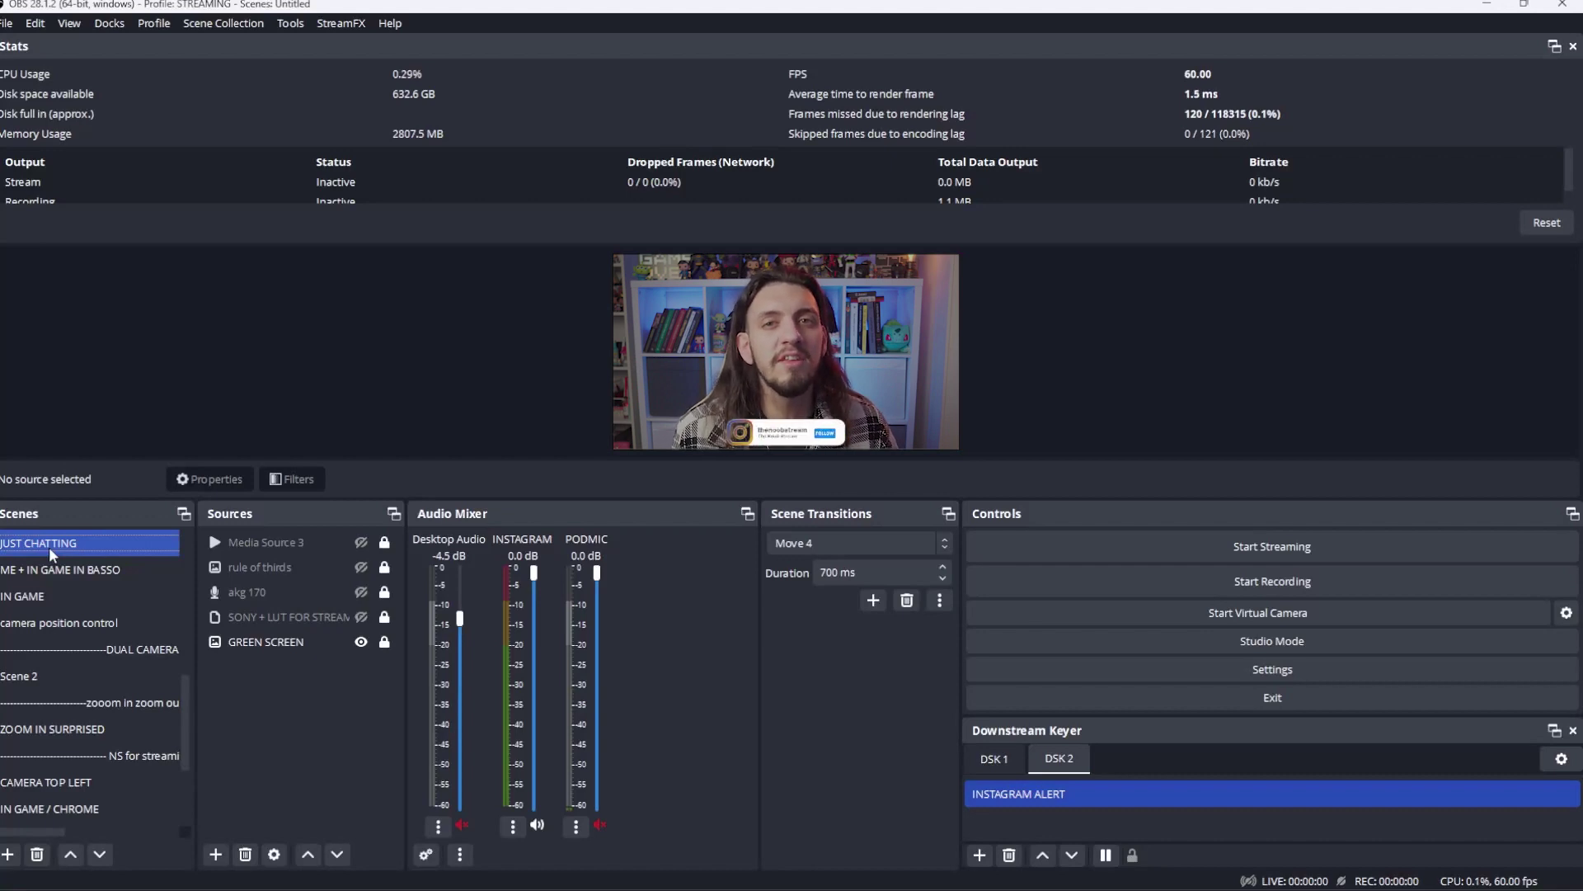
In OBS, change to the scene ME + IN GAME IN BASSO to check the Instagram alert across scenes.
click(56, 569)
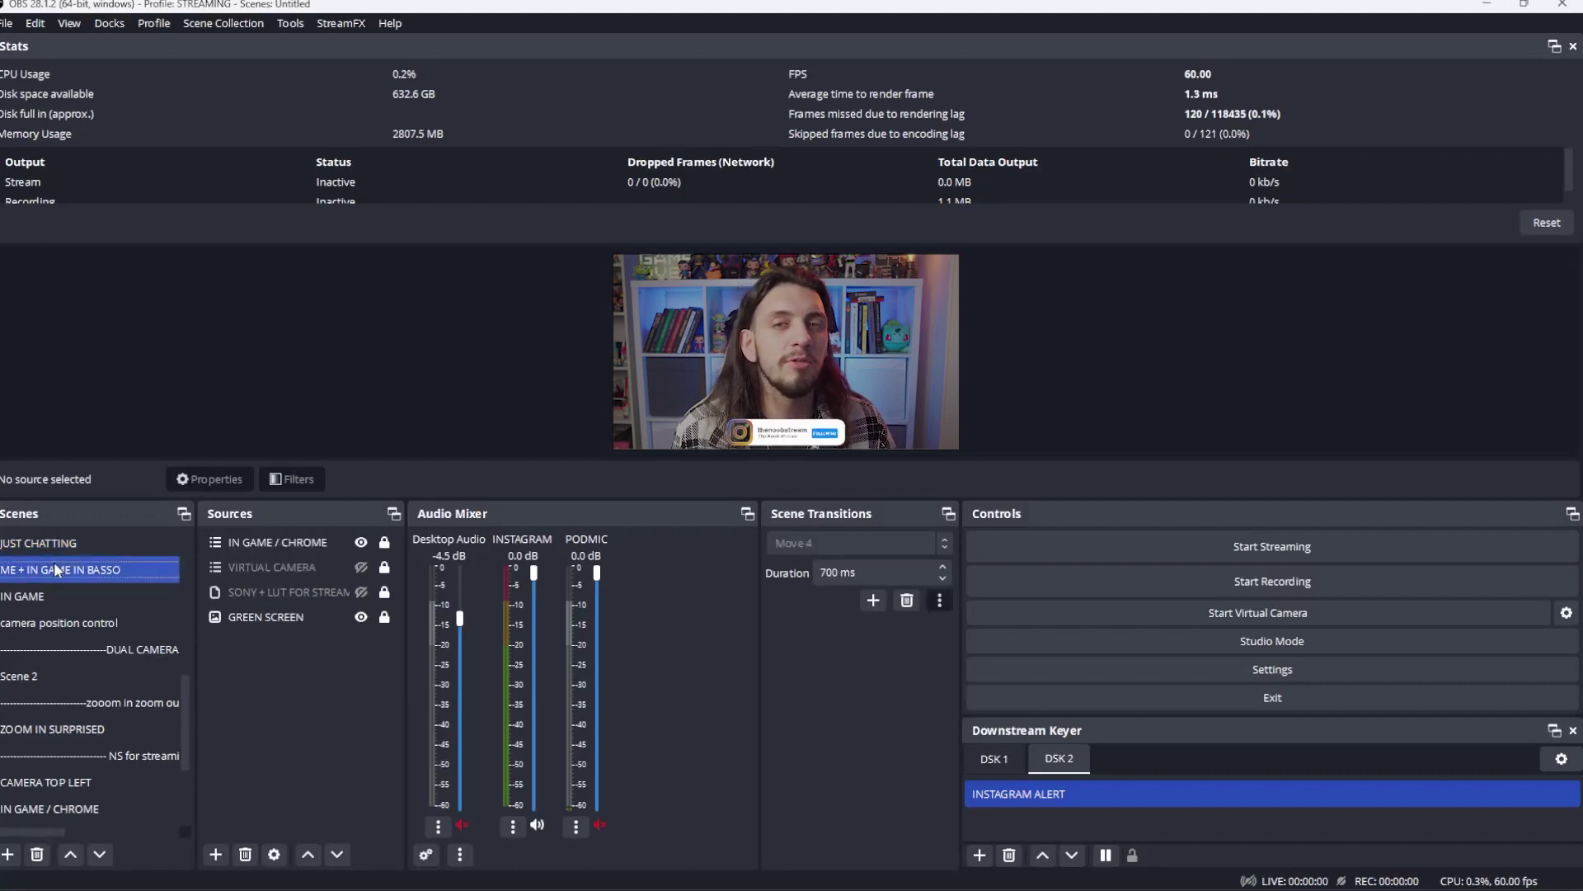